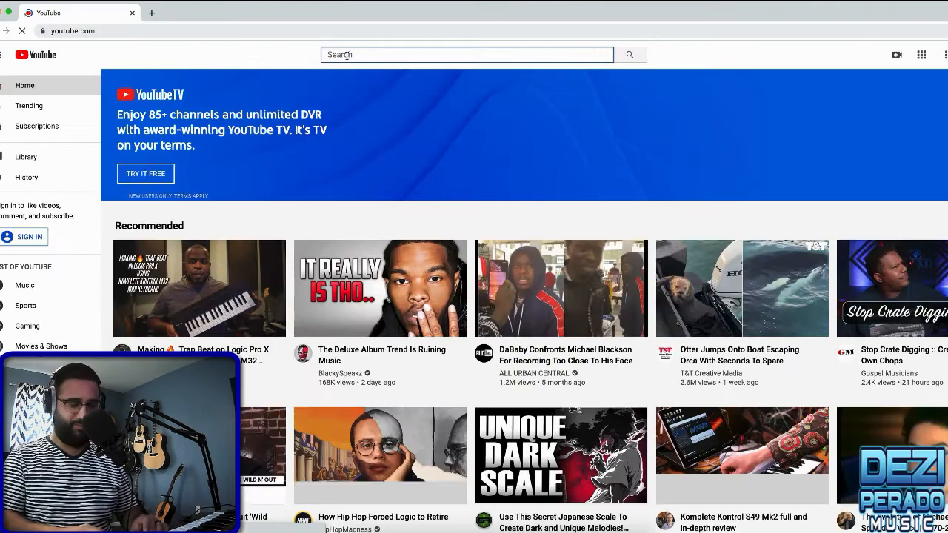
Search YouTube for "neptune sound pack"
{"action": "left_click", "coordinate": [347, 55]}
{"action": "type", "text": "netj"}
{"action": "key", "text": "BackSpace"}
{"action": "key", "text": "BackSpace"}
{"action": "type", "text": "pu"}
{"action": "key", "text": "BackSpace"}
{"action": "type", "text": "tune dbu"}
{"action": "key", "text": "BackSpace"}
{"action": "key", "text": "BackSpace"}
{"action": "key", "text": "BackSpace"}
{"action": "type", "text": "sound pack"}
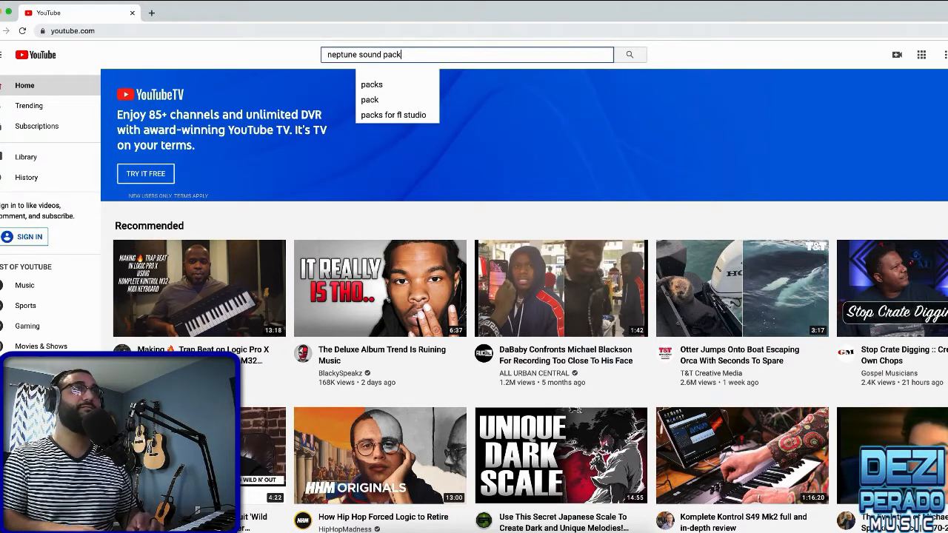
{"action": "key", "text": "Return"}
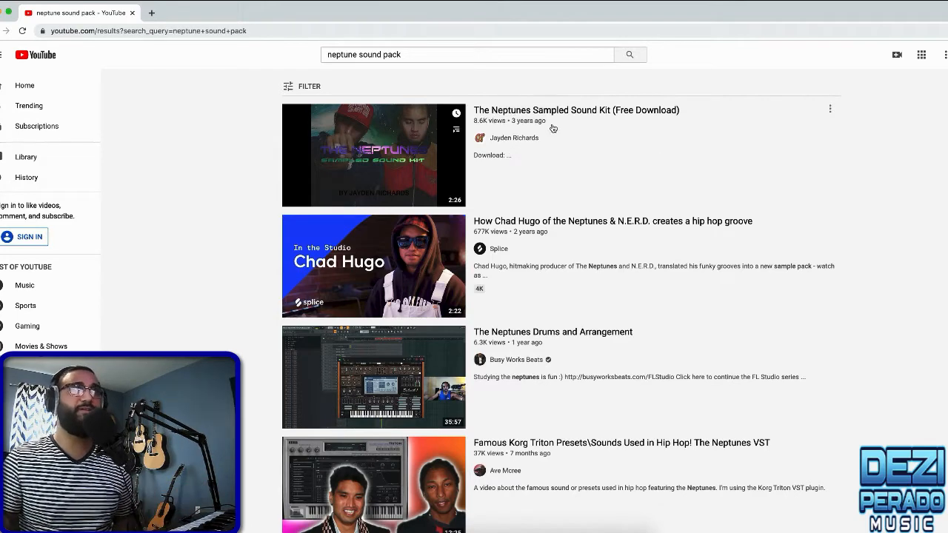
Open the video "The Neptunes Sampled Sound Kit (Free Download)" and go down to its description with the download link
{"action": "left_click", "coordinate": [528, 111]}
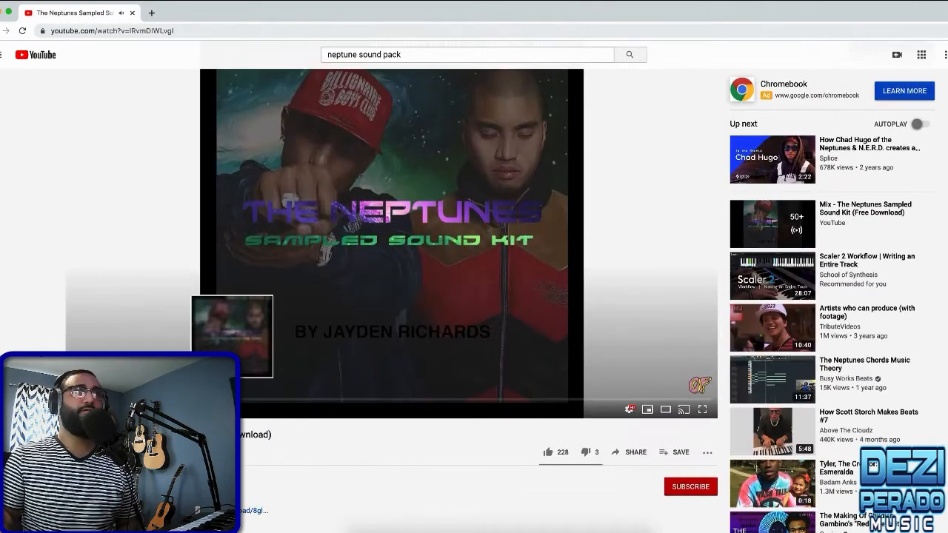
{"action": "scroll", "coordinate": [231, 402], "scroll_direction": "down", "scroll_amount": 1}
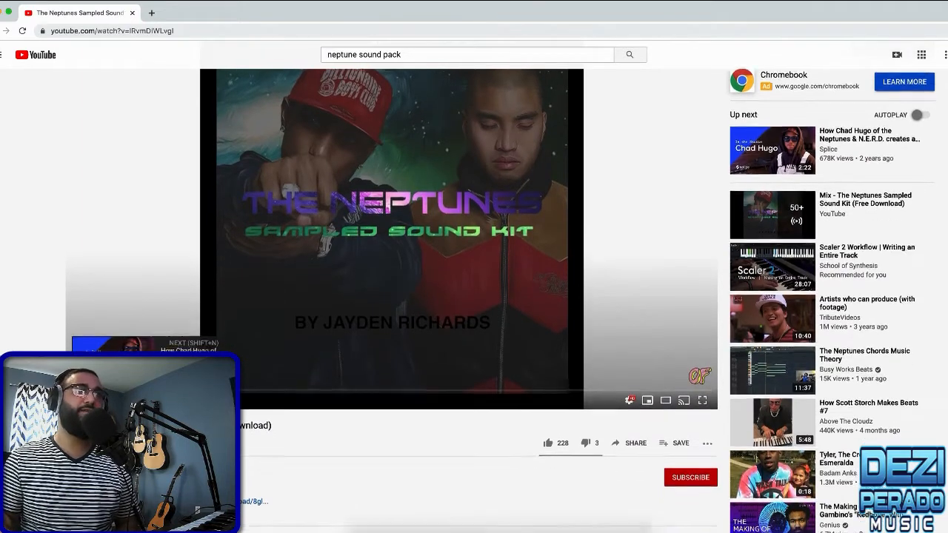
{"action": "scroll", "coordinate": [391, 296], "scroll_direction": "down", "scroll_amount": 1}
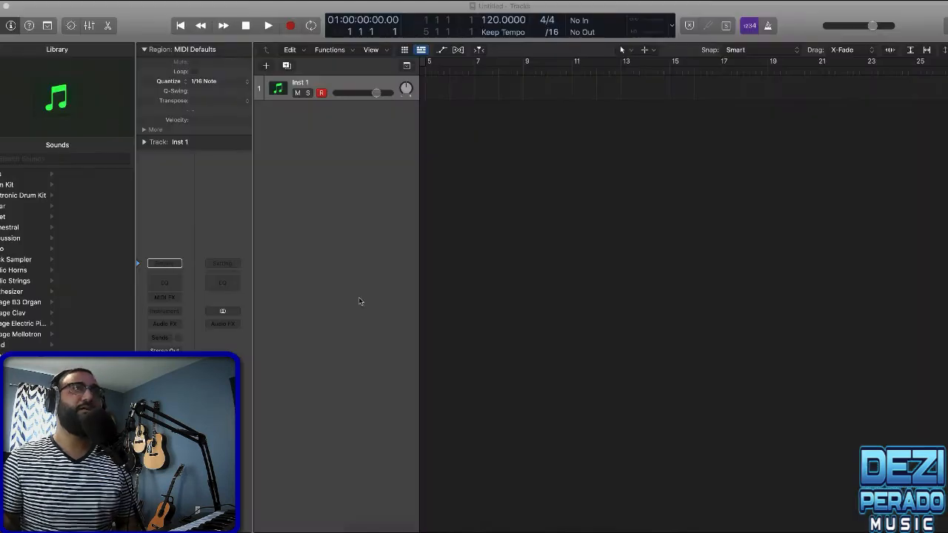
In the Logic Pro project, show the file browser and open the Sounds folder of the Neptunes kit within 3rd Party Sounds
{"action": "left_click", "coordinate": [497, 259]}
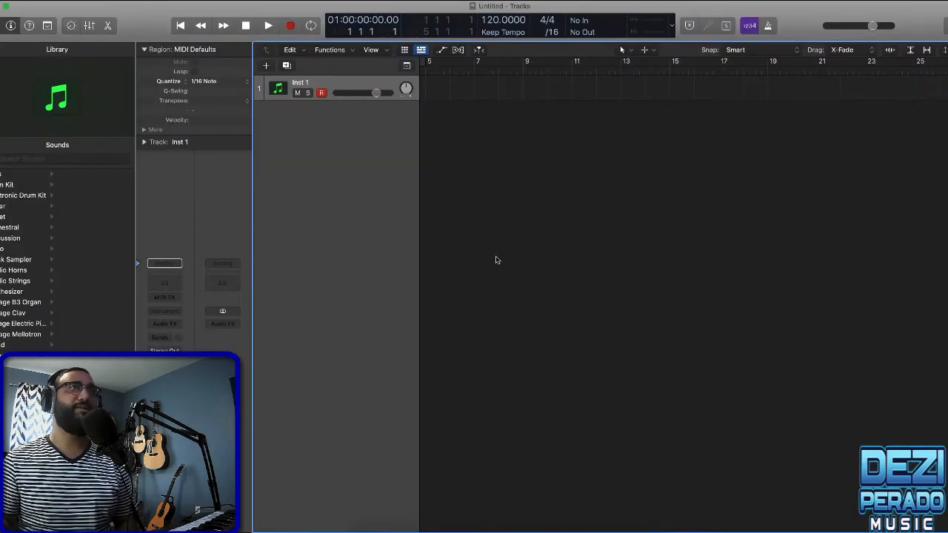
{"action": "scroll", "coordinate": [465, 223], "scroll_direction": "right", "scroll_amount": 1}
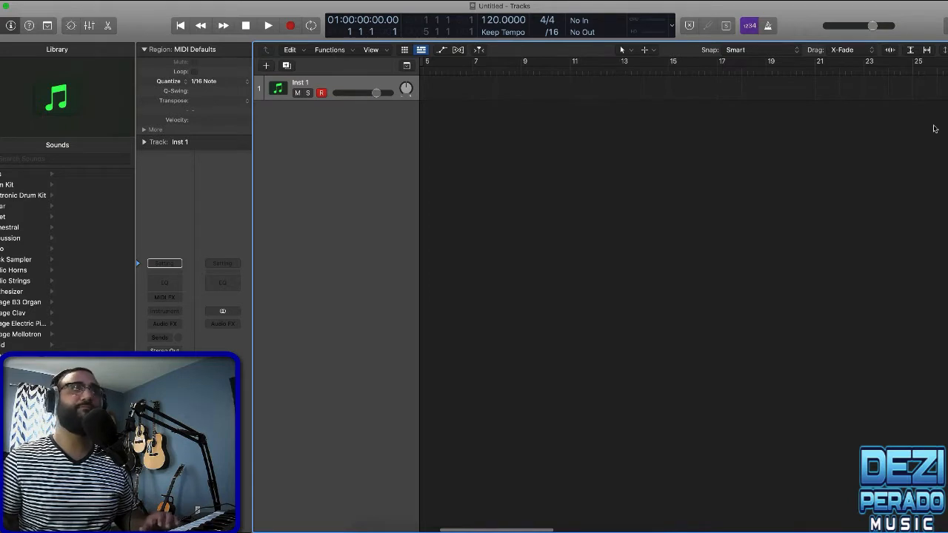
{"action": "key", "text": "f"}
{"action": "double_click", "coordinate": [831, 170]}
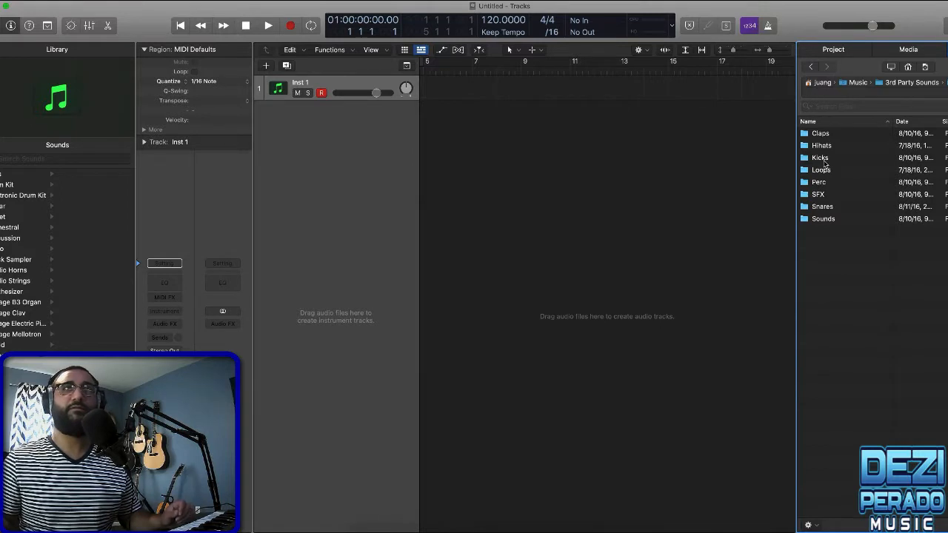
{"action": "double_click", "coordinate": [823, 219]}
Audition the samples in the Sounds folder from Brain Clav.wav through Lapdance Clav, replaying the ones of interest
{"action": "left_click", "coordinate": [835, 135]}
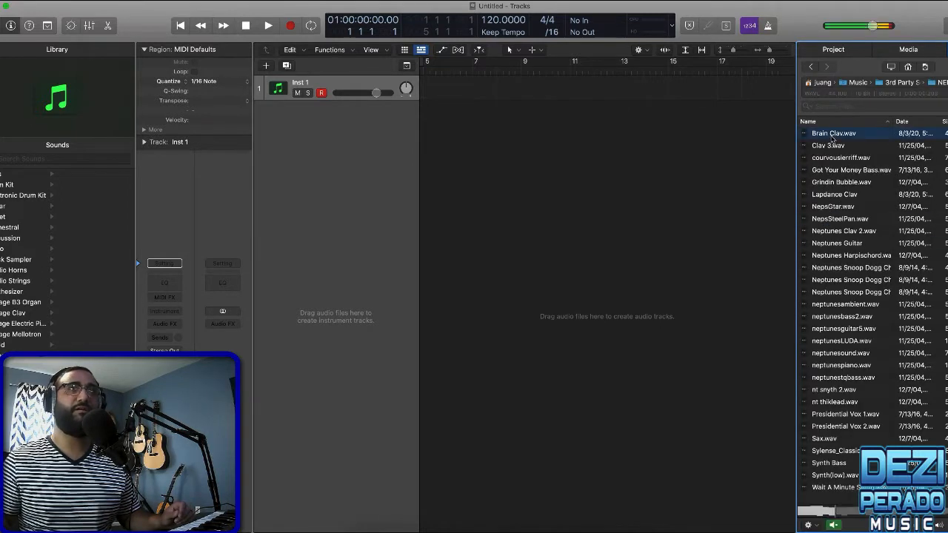
{"action": "left_click", "coordinate": [830, 145]}
{"action": "left_click", "coordinate": [830, 137]}
{"action": "key", "text": "Down"}
{"action": "key", "text": "Up"}
{"action": "key", "text": "Down"}
{"action": "key", "text": "Down"}
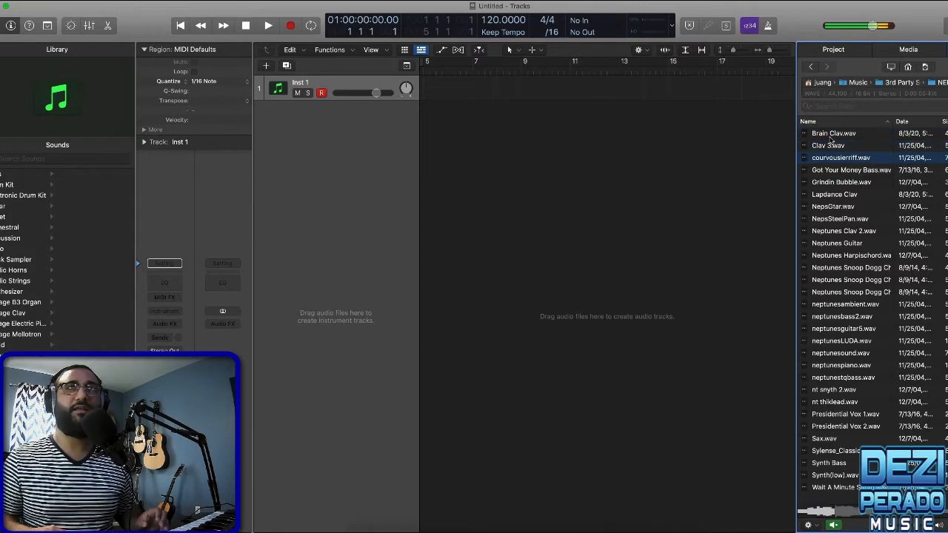
{"action": "key", "text": "Down"}
{"action": "key", "text": "Up"}
{"action": "key", "text": "Up"}
{"action": "key", "text": "Up"}
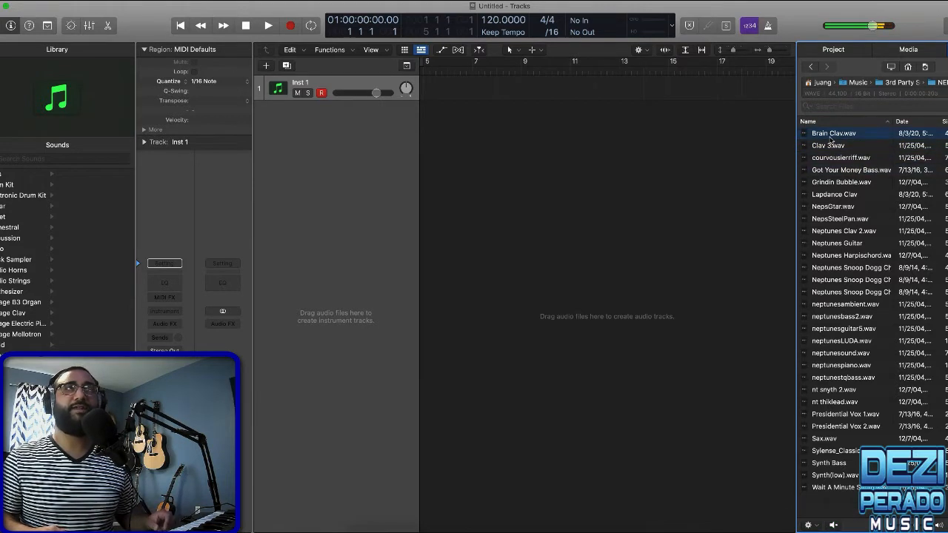
{"action": "key", "text": "Down"}
{"action": "key", "text": "Up"}
{"action": "key", "text": "Down"}
{"action": "key", "text": "Down"}
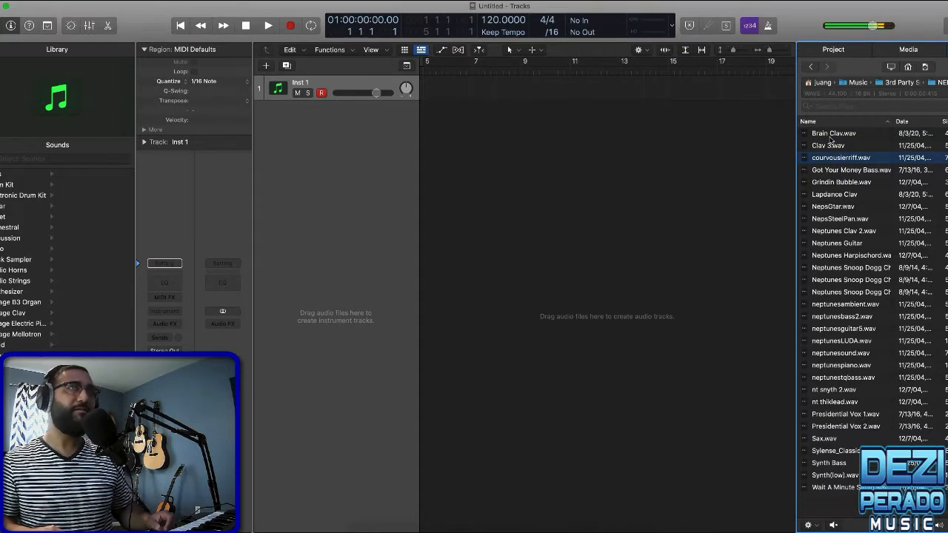
{"action": "key", "text": "Down"}
{"action": "key", "text": "Down"}
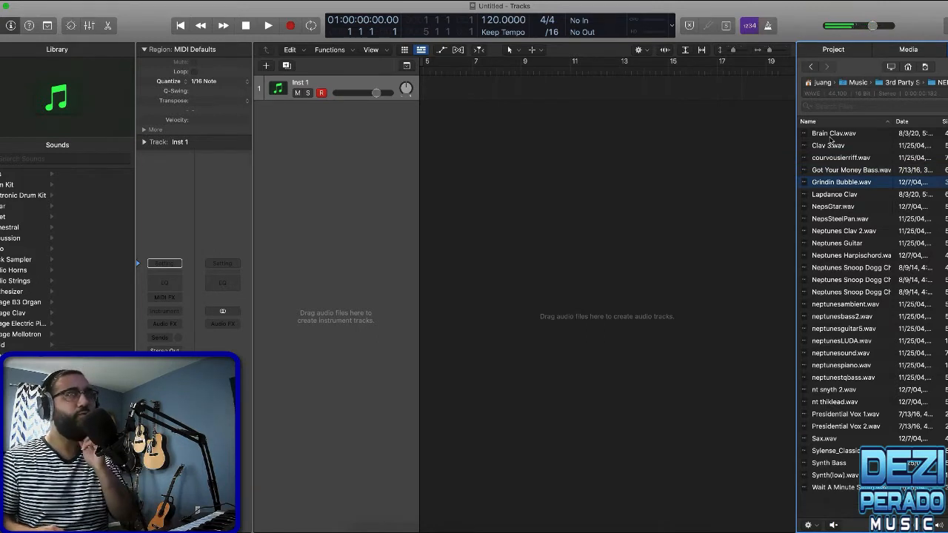
{"action": "key", "text": "Down"}
{"action": "key", "text": "Up"}
{"action": "key", "text": "Down"}
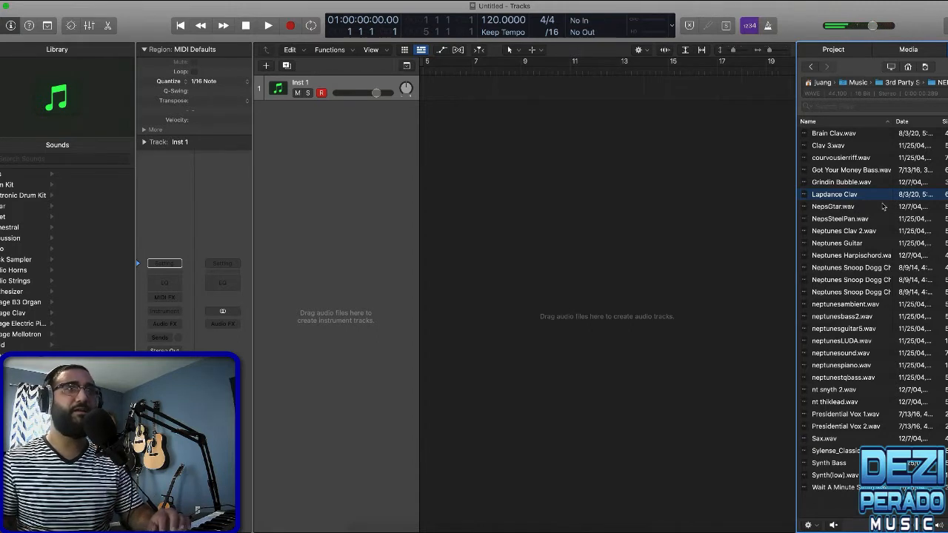
Audition the rest of the Sounds folder, from NepsGtar.wav down to Synth(low).wav
{"action": "left_click", "coordinate": [831, 207]}
{"action": "left_click", "coordinate": [830, 219]}
{"action": "left_click", "coordinate": [831, 243]}
{"action": "left_click", "coordinate": [831, 256]}
{"action": "left_click", "coordinate": [831, 268]}
{"action": "left_click", "coordinate": [831, 280]}
{"action": "left_click", "coordinate": [832, 293]}
{"action": "left_click", "coordinate": [836, 269]}
{"action": "left_click", "coordinate": [837, 280]}
{"action": "left_click", "coordinate": [836, 305]}
{"action": "left_click", "coordinate": [832, 316]}
{"action": "left_click", "coordinate": [832, 342]}
{"action": "key", "text": "Down"}
{"action": "key", "text": "Down"}
{"action": "key", "text": "Down"}
{"action": "key", "text": "Down"}
{"action": "key", "text": "Down"}
{"action": "key", "text": "Down"}
{"action": "key", "text": "Down"}
{"action": "key", "text": "Down"}
{"action": "key", "text": "Down"}
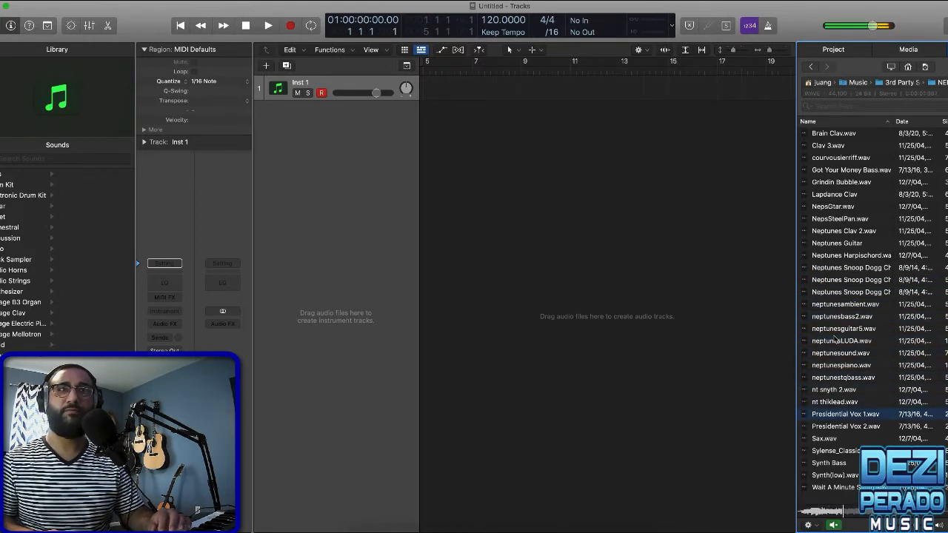
{"action": "key", "text": "Down"}
{"action": "key", "text": "Down"}
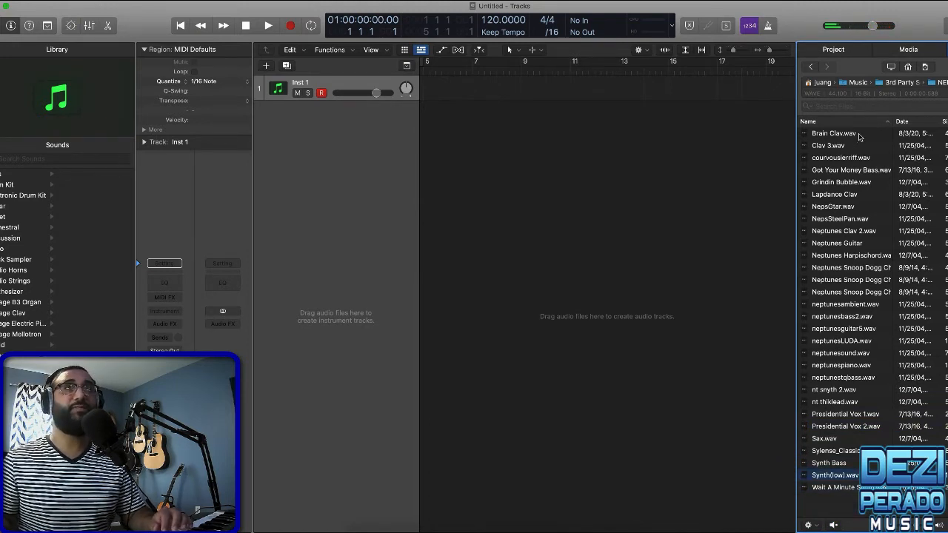
Go to the kit's Snares folder and audition its samples from Candy Shop Snare.wav through Neptunes Snare 6.wav
{"action": "left_click", "coordinate": [913, 83]}
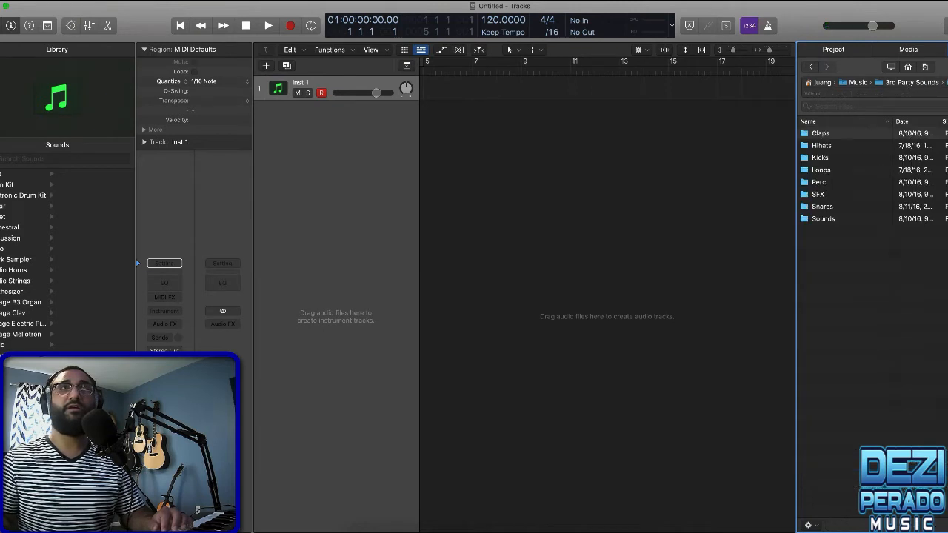
{"action": "double_click", "coordinate": [828, 210]}
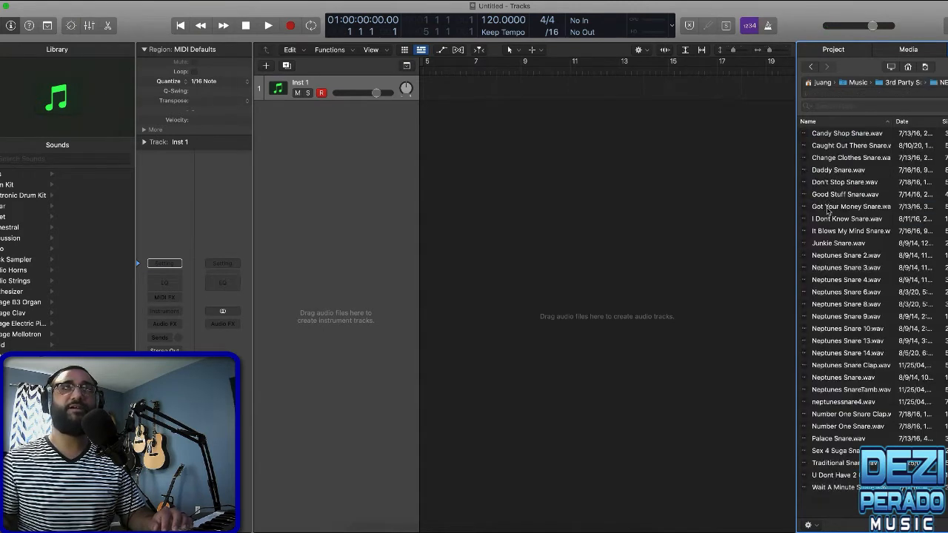
{"action": "left_click", "coordinate": [831, 133]}
{"action": "key", "text": "Down"}
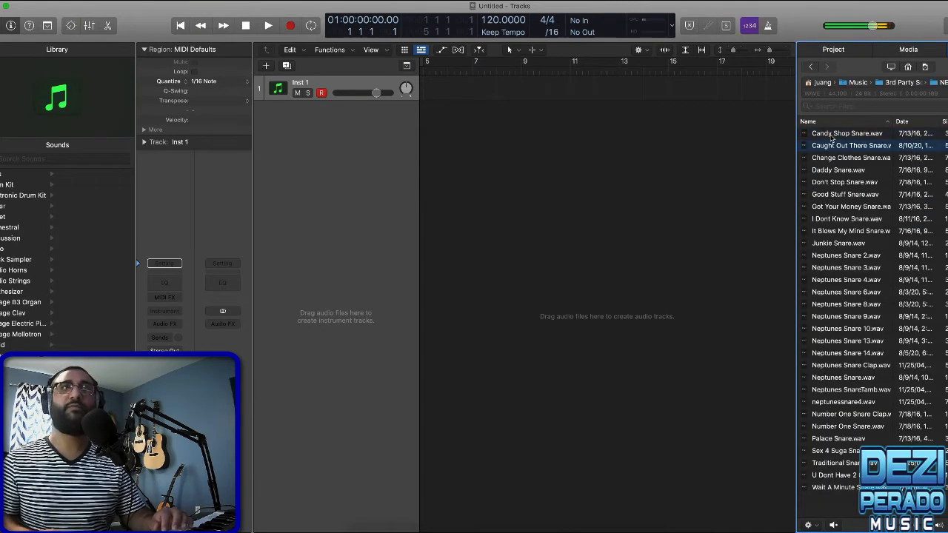
{"action": "key", "text": "Down"}
{"action": "key", "text": "Down"}
{"action": "key", "text": "Down"}
{"action": "key", "text": "Down"}
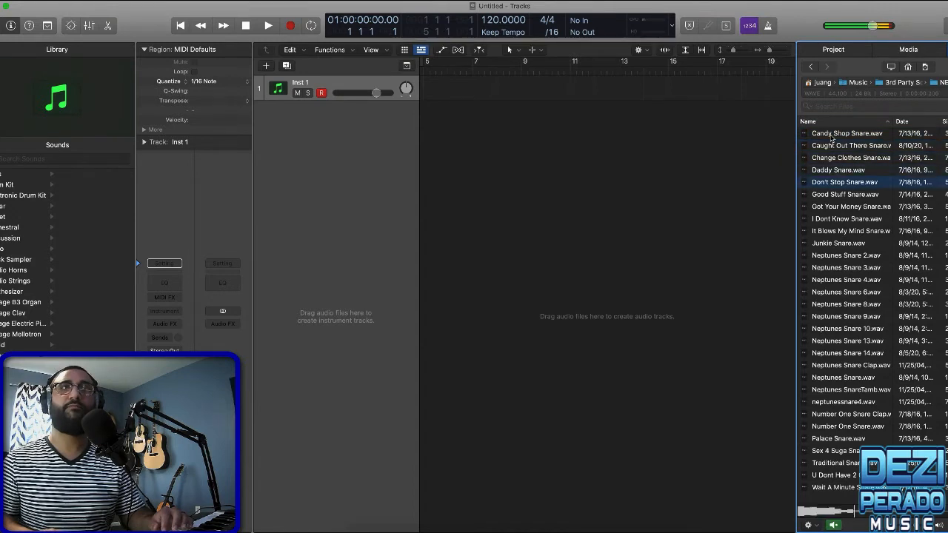
{"action": "key", "text": "Down"}
{"action": "key", "text": "Down"}
{"action": "key", "text": "Down"}
{"action": "key", "text": "Down"}
{"action": "key", "text": "Down"}
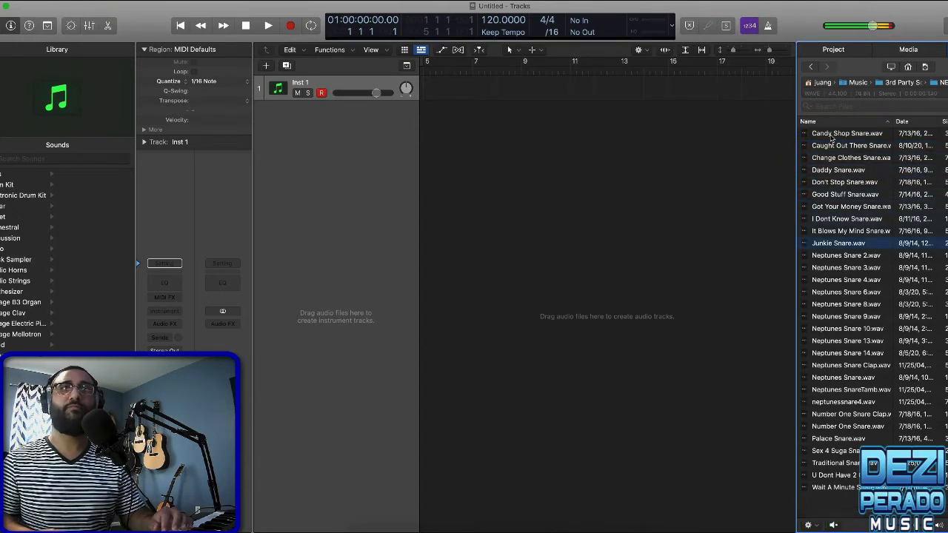
{"action": "key", "text": "Down"}
{"action": "key", "text": "Down"}
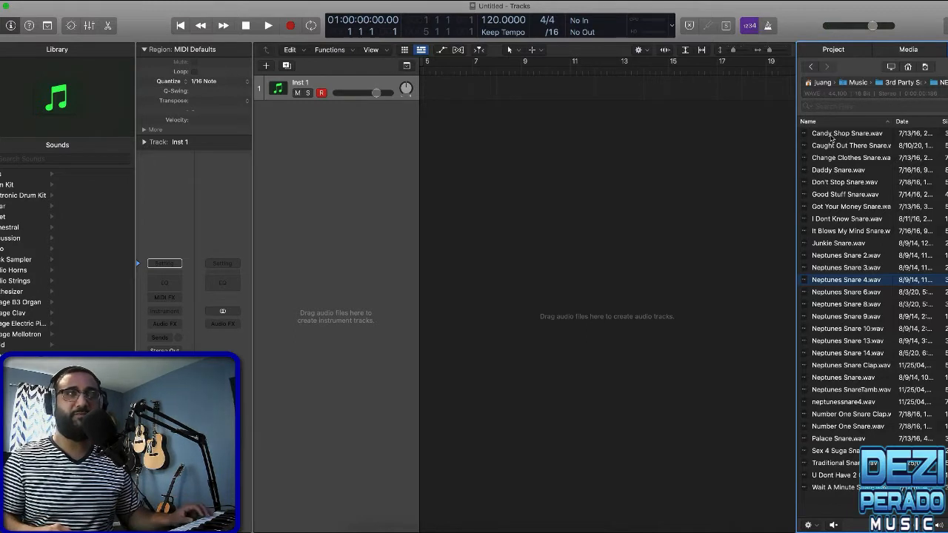
{"action": "key", "text": "Down"}
{"action": "key", "text": "Up"}
{"action": "key", "text": "Up"}
{"action": "key", "text": "Up"}
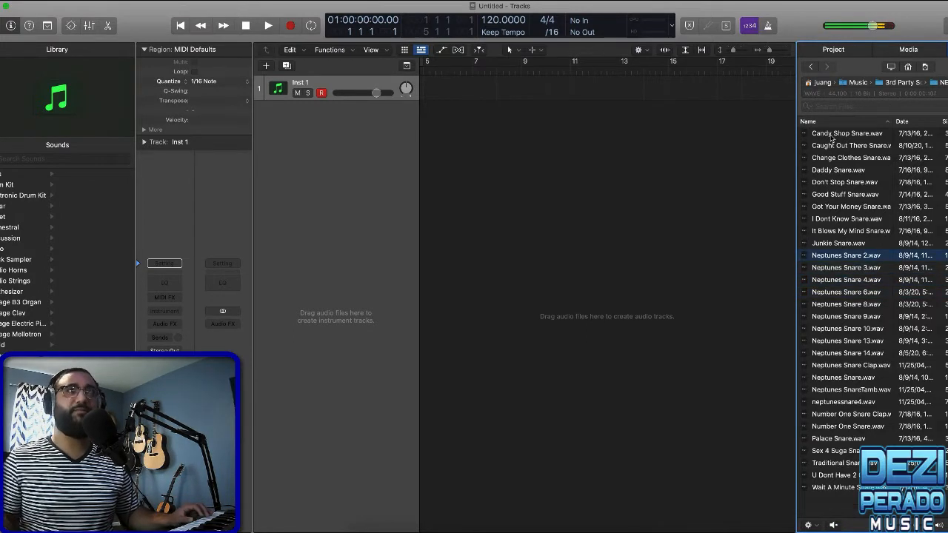
Add one more software instrument track with an empty channel strip, then select the Inst 1 track
{"action": "left_click", "coordinate": [266, 65]}
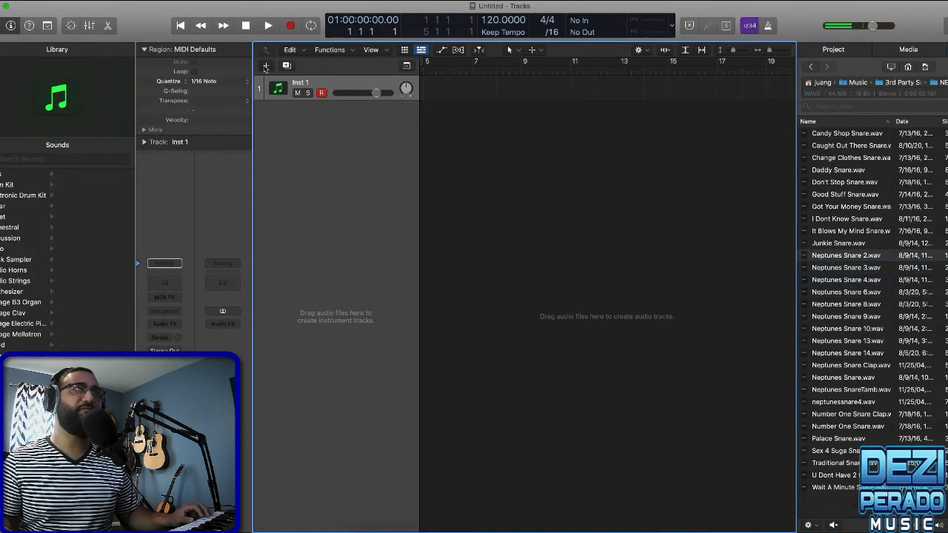
{"action": "left_click", "coordinate": [655, 167]}
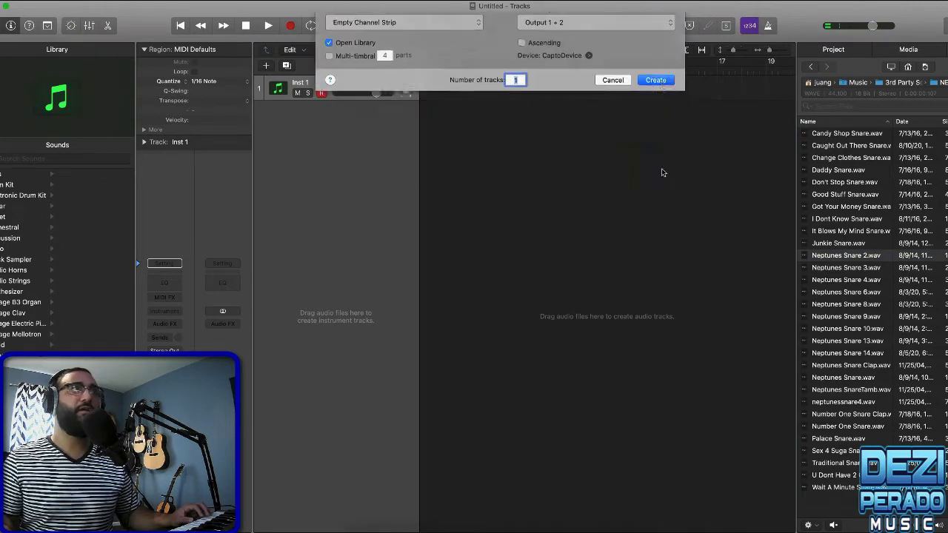
{"action": "left_click", "coordinate": [283, 90]}
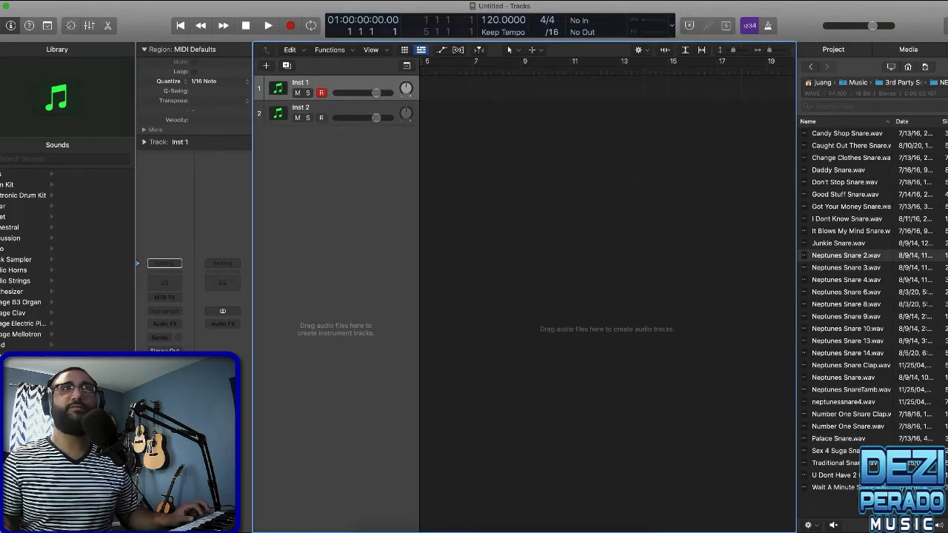
Load Brain Clav.wav from the Sounds folder onto a new Quick Sampler track and enable Flex with Follow Tempo
{"action": "left_click", "coordinate": [930, 87]}
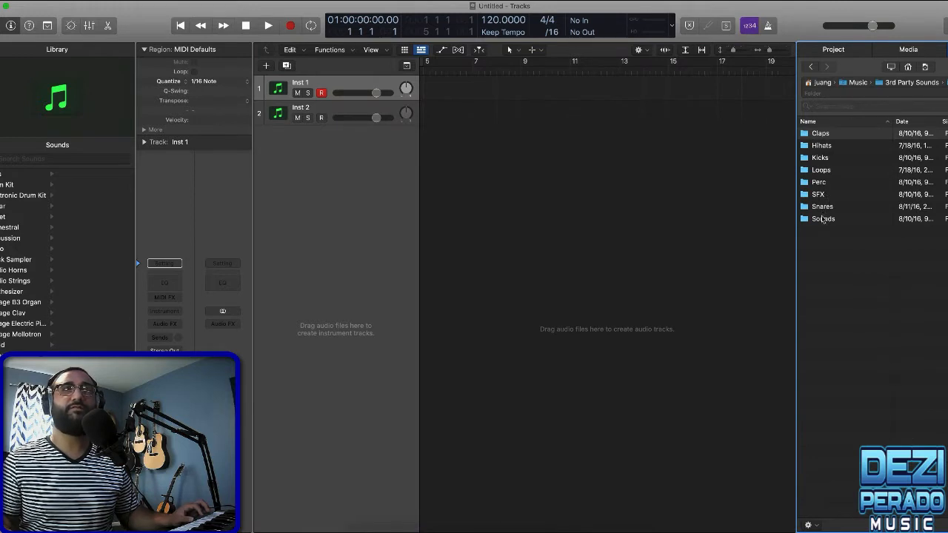
{"action": "double_click", "coordinate": [823, 219]}
{"action": "left_click", "coordinate": [827, 134]}
{"action": "left_click_drag", "start_coordinate": [826, 136], "coordinate": [296, 162]}
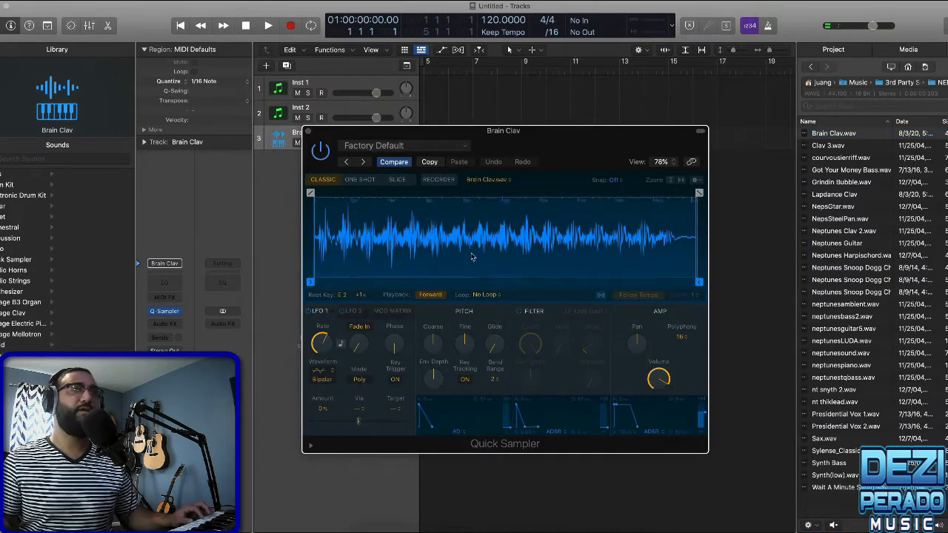
{"action": "left_click", "coordinate": [601, 295]}
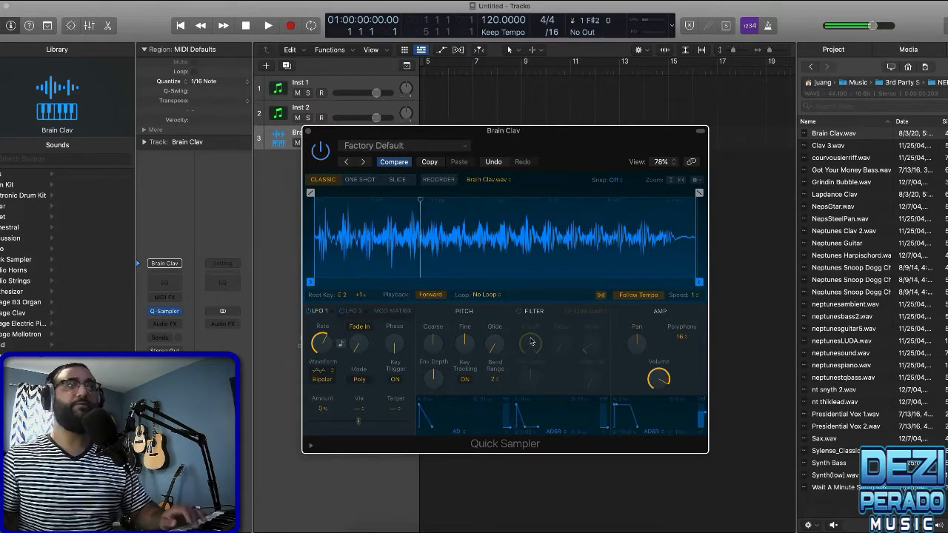
Close the sampler, move the Brain Clav track to the top of the track list, and delete the Inst 2 track
{"action": "left_click", "coordinate": [309, 132]}
{"action": "left_click_drag", "start_coordinate": [290, 133], "coordinate": [295, 84]}
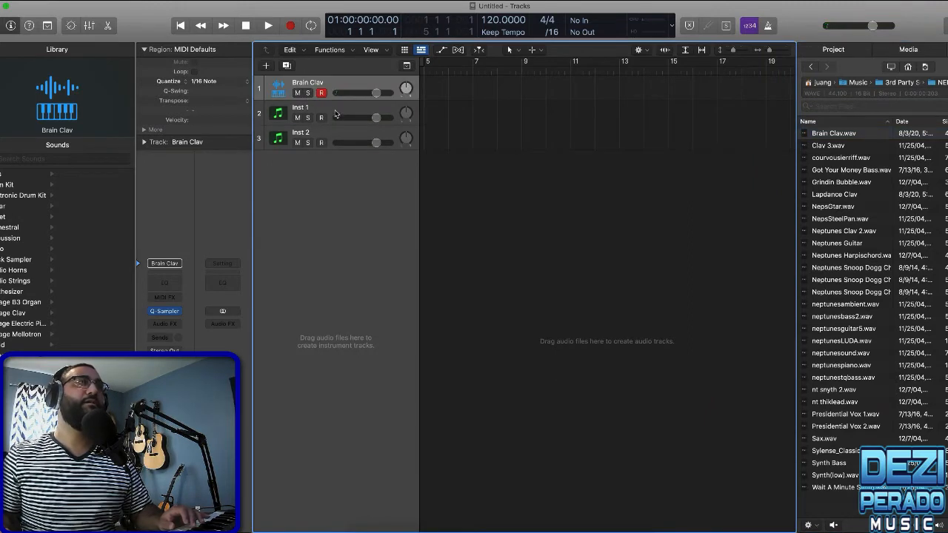
{"action": "left_click", "coordinate": [333, 111]}
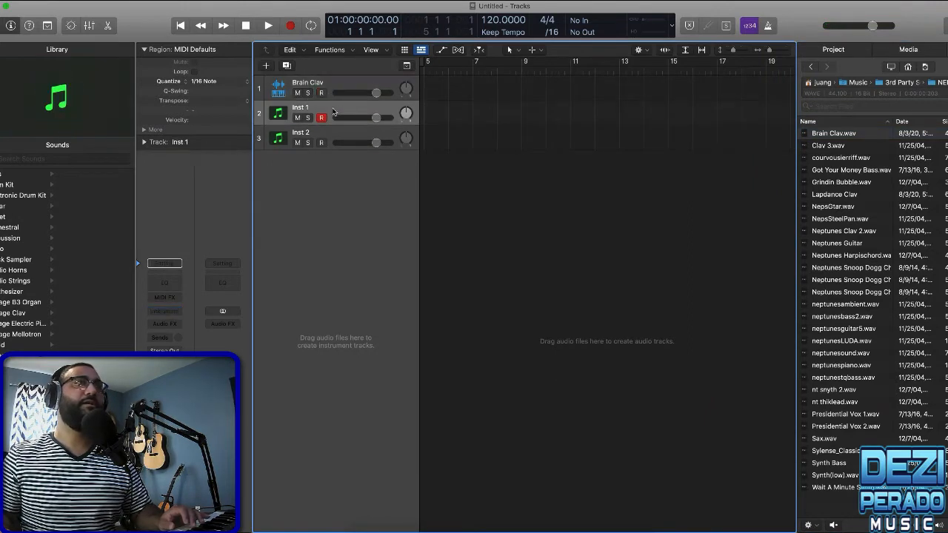
{"action": "left_click", "coordinate": [368, 140]}
{"action": "key", "text": "super+BackSpace"}
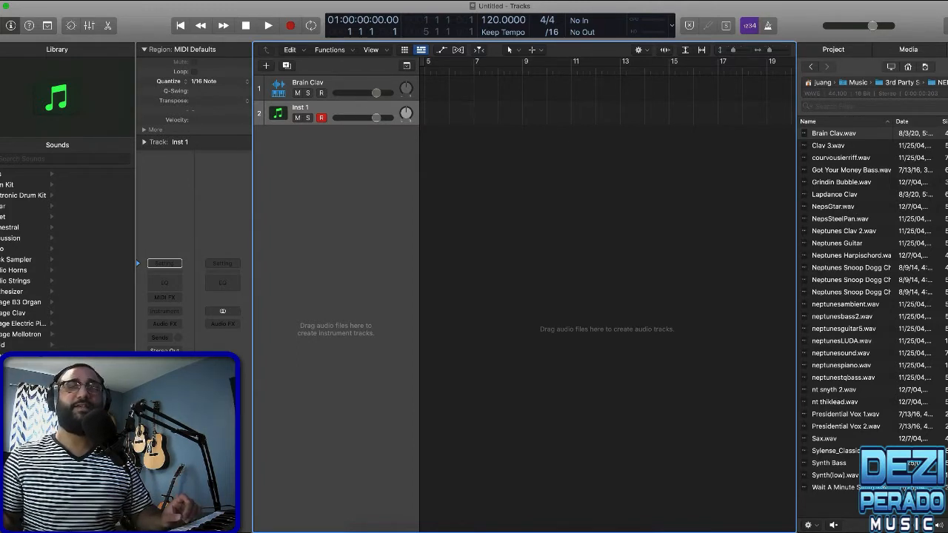
Load Caught Out There Snare.wav from the Snares folder onto a new Drum Machine Designer track
{"action": "left_click", "coordinate": [942, 82]}
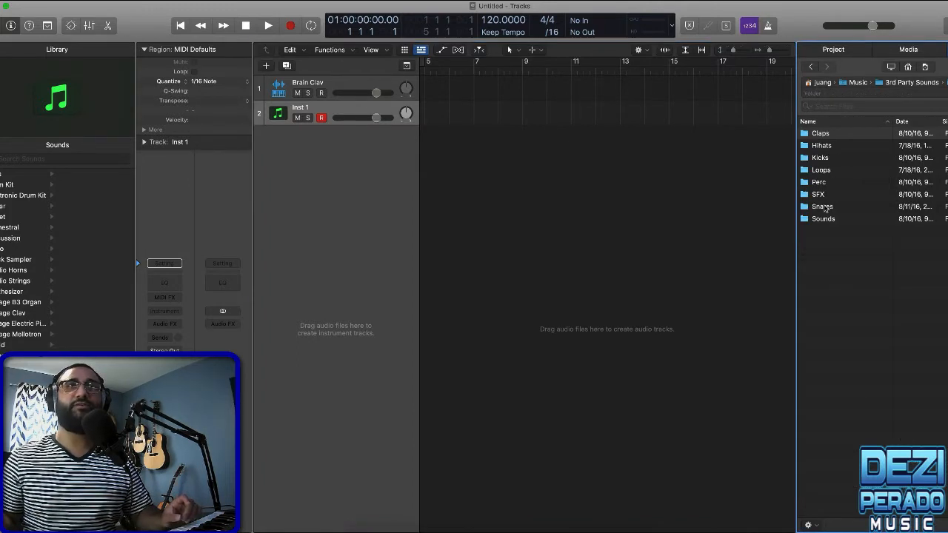
{"action": "double_click", "coordinate": [825, 209]}
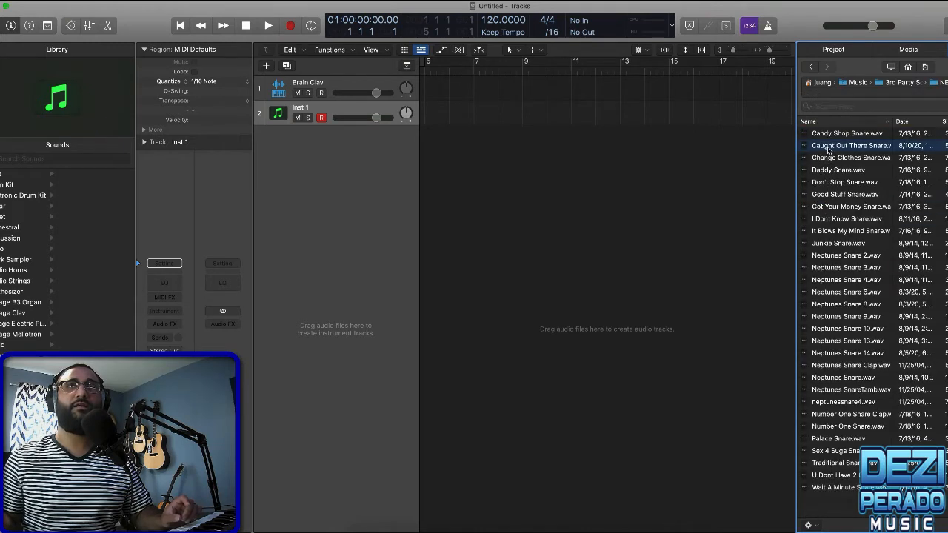
{"action": "left_click", "coordinate": [829, 147]}
{"action": "left_click", "coordinate": [833, 135]}
{"action": "left_click_drag", "start_coordinate": [835, 148], "coordinate": [326, 154]}
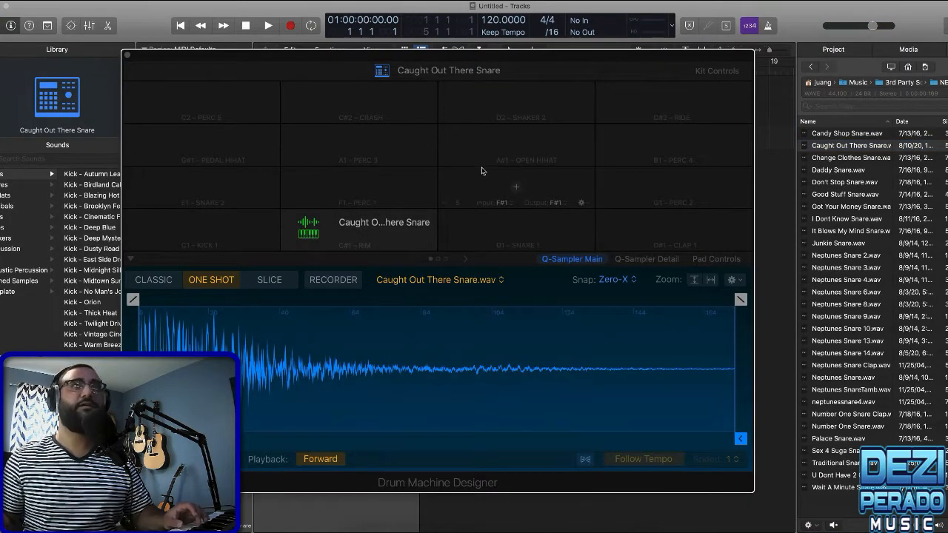
Open the sound kit's Kicks folder and audition the kick samples around Caught Out There Kick.wav
{"action": "left_click", "coordinate": [943, 83]}
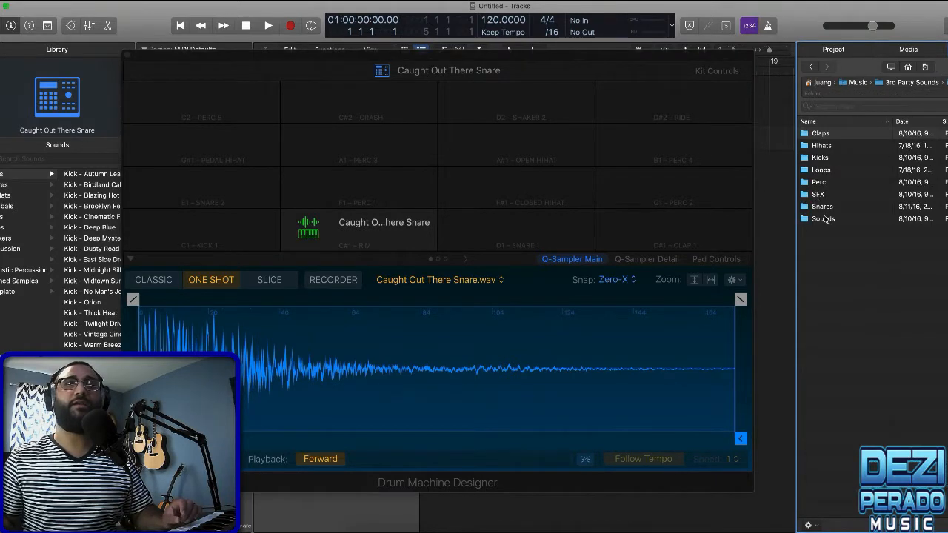
{"action": "double_click", "coordinate": [820, 158]}
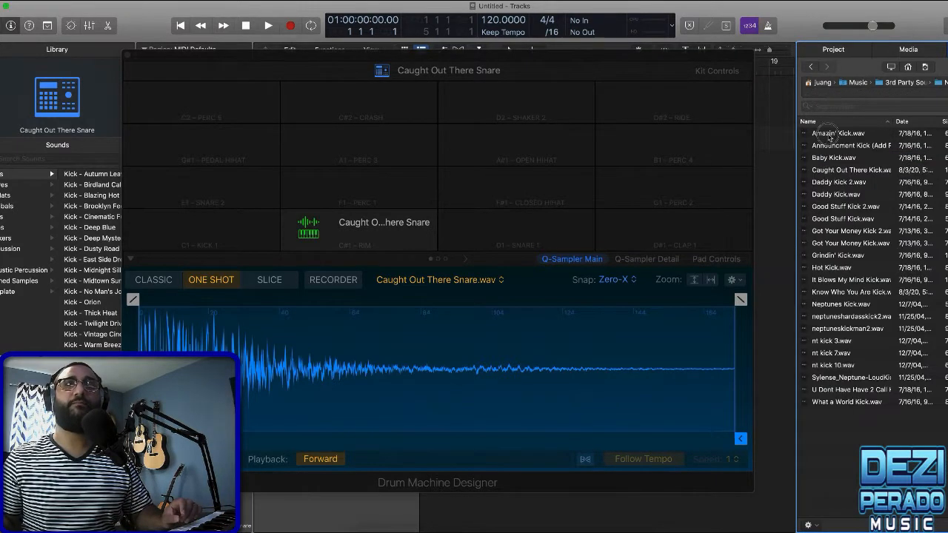
{"action": "left_click", "coordinate": [829, 135]}
{"action": "key", "text": "Down"}
{"action": "key", "text": "Down"}
{"action": "key", "text": "Down"}
{"action": "key", "text": "Down"}
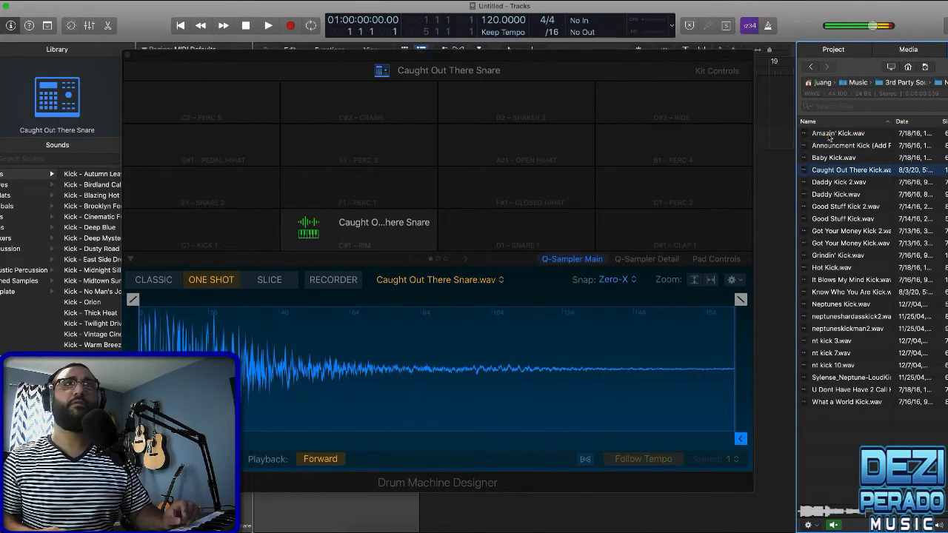
{"action": "key", "text": "Up"}
{"action": "key", "text": "Down"}
{"action": "key", "text": "Down"}
{"action": "key", "text": "Down"}
{"action": "key", "text": "Down"}
{"action": "key", "text": "Up"}
{"action": "key", "text": "Up"}
{"action": "key", "text": "Up"}
{"action": "key", "text": "Up"}
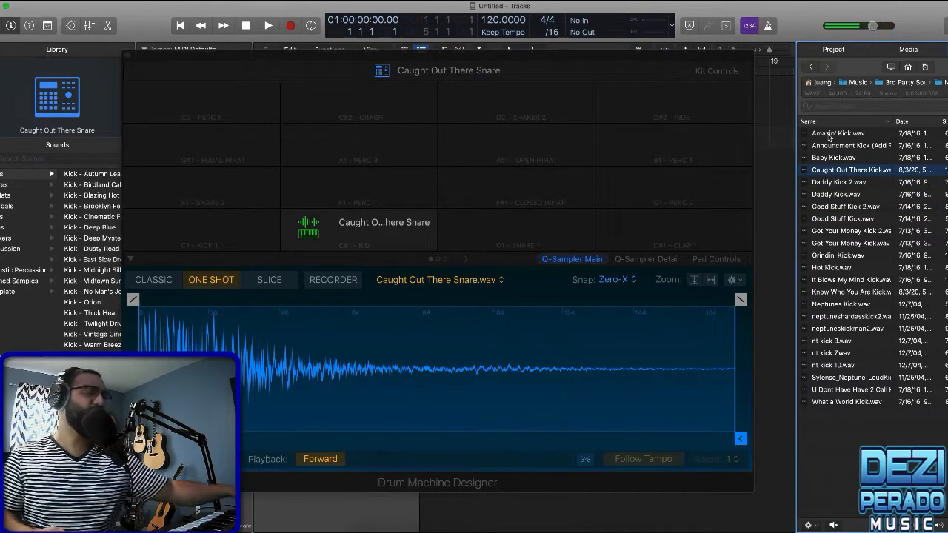
{"action": "key", "text": "Down"}
{"action": "key", "text": "Up"}
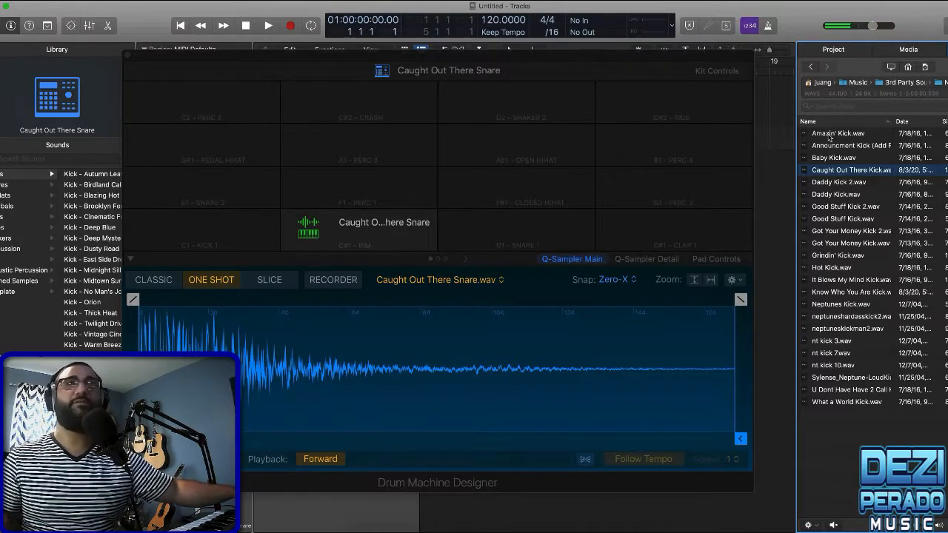
Add Caught Out There Kick.wav as a Quick Sampler on the C1 – KICK 1 pad, then return to the kit's main folder
{"action": "left_click_drag", "start_coordinate": [838, 172], "coordinate": [576, 176]}
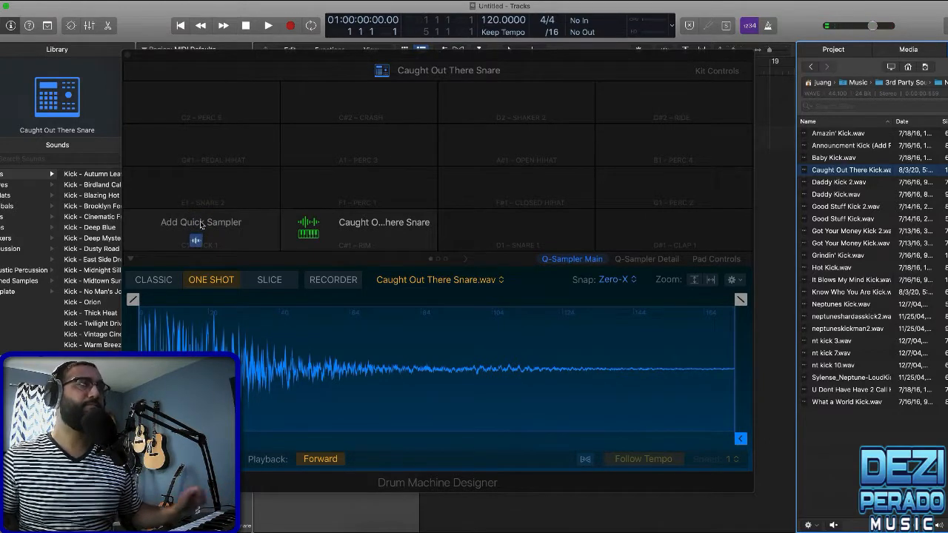
{"action": "left_click_drag", "start_coordinate": [200, 224], "coordinate": [203, 225]}
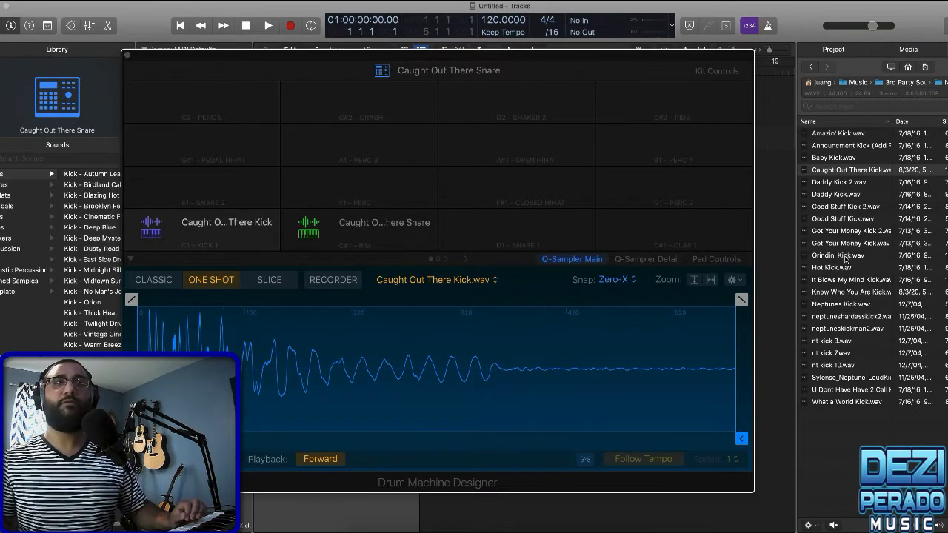
{"action": "left_click", "coordinate": [828, 407]}
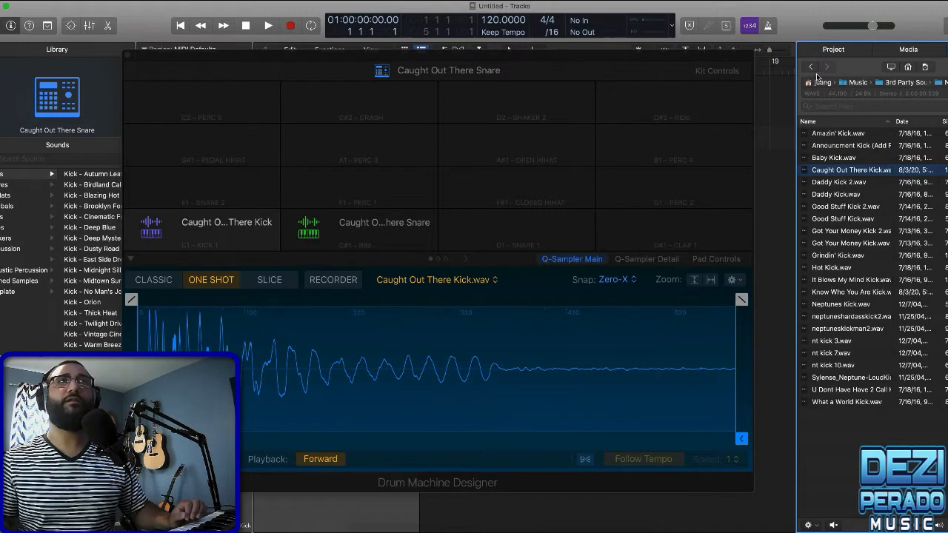
{"action": "left_click", "coordinate": [811, 67]}
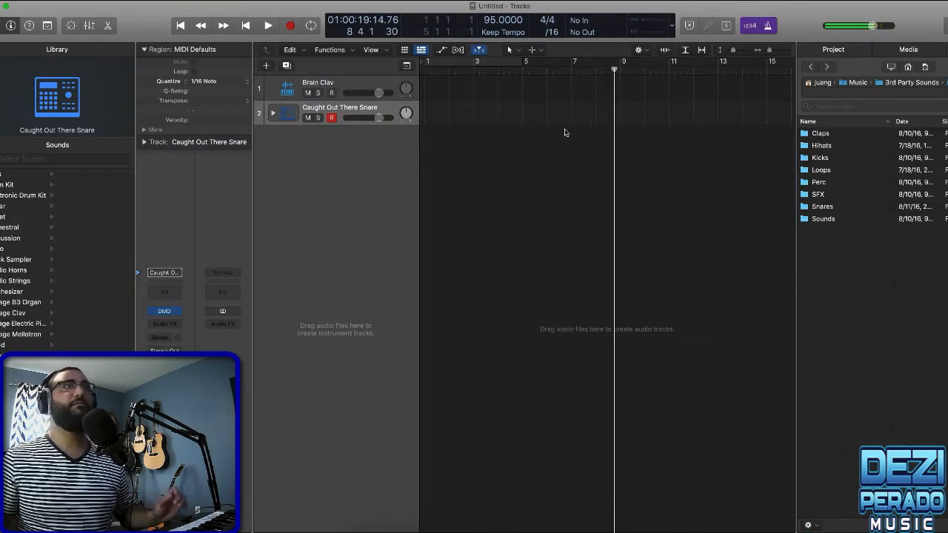
Return the playhead to bar 1 and record a drum pattern on the Caught Out There Snare track
{"action": "left_click", "coordinate": [317, 110]}
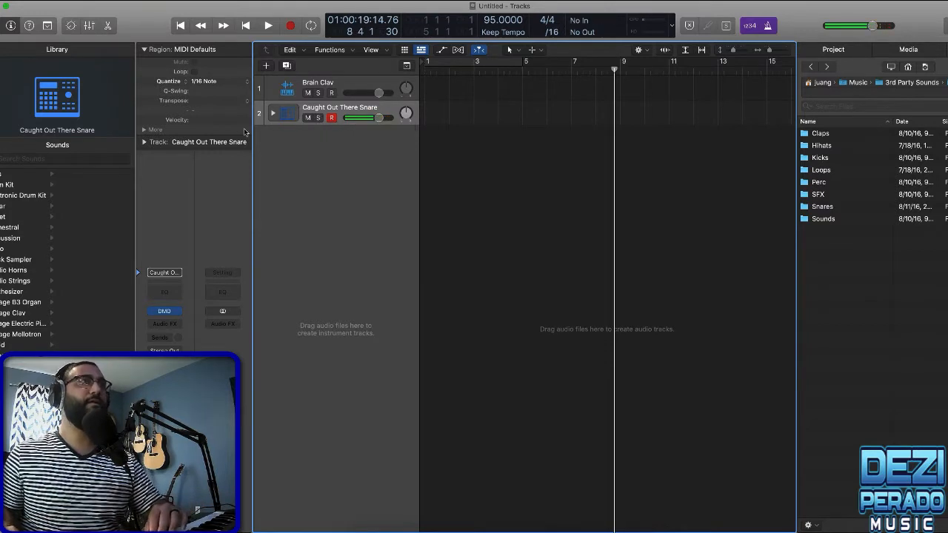
{"action": "left_click", "coordinate": [181, 27]}
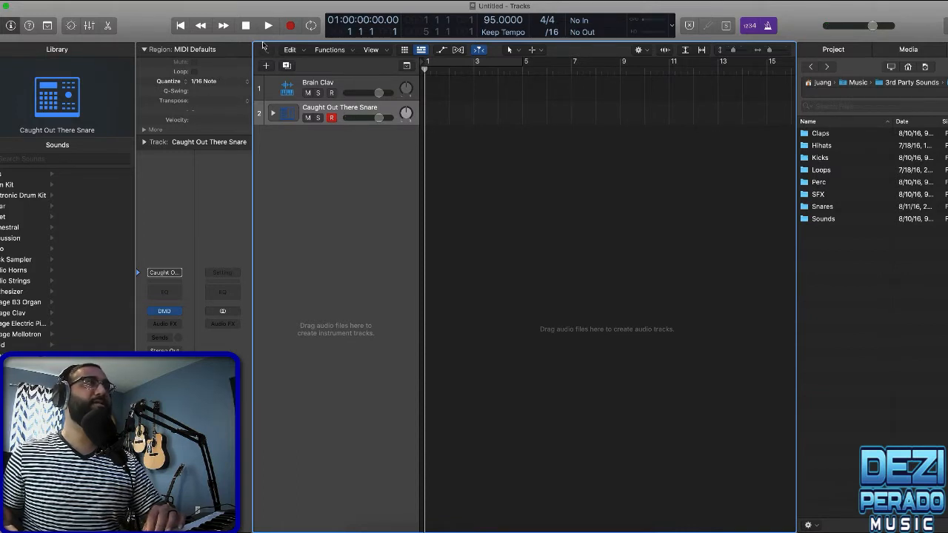
{"action": "left_click", "coordinate": [295, 25]}
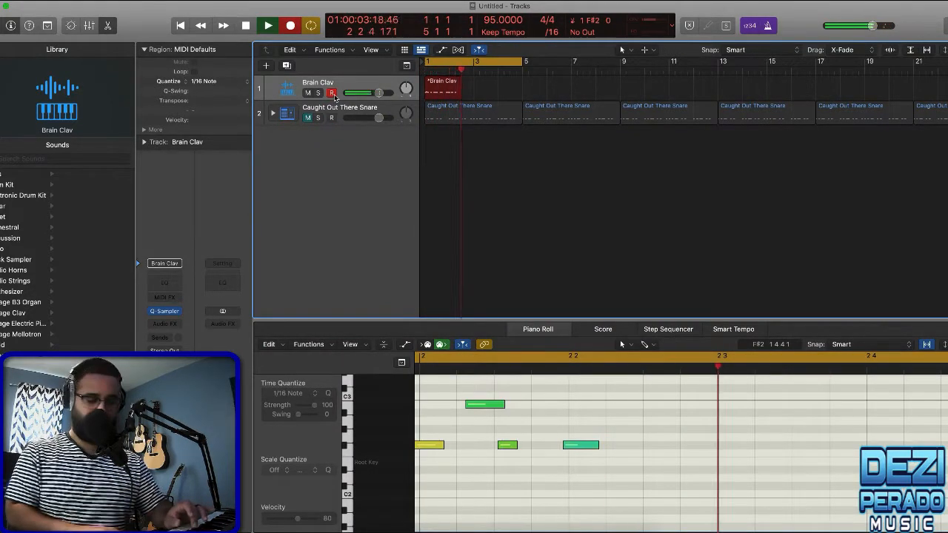
Discard the current Brain Clav take and record a new four-bar melody from bar 1
{"action": "key", "text": "space"}
{"action": "key", "text": "Delete"}
{"action": "key", "text": "r"}
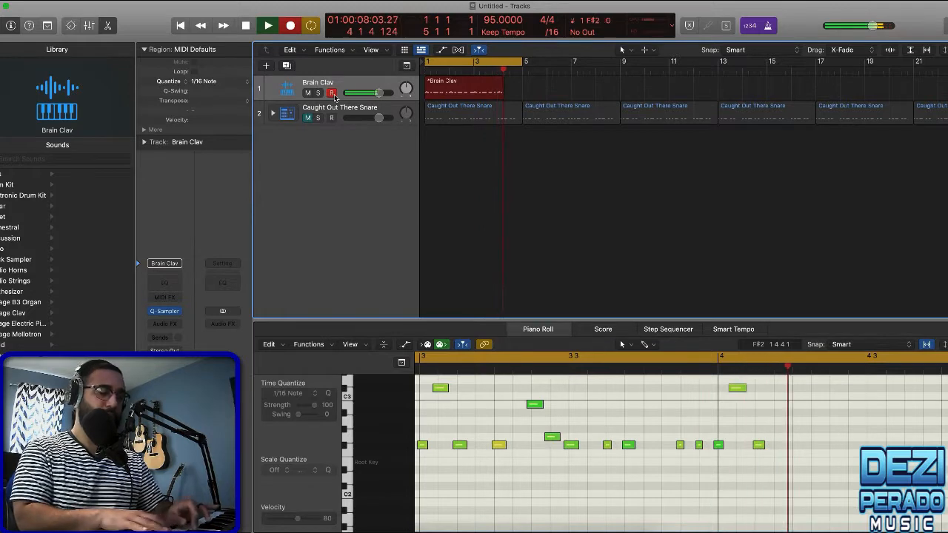
{"action": "key", "text": "space"}
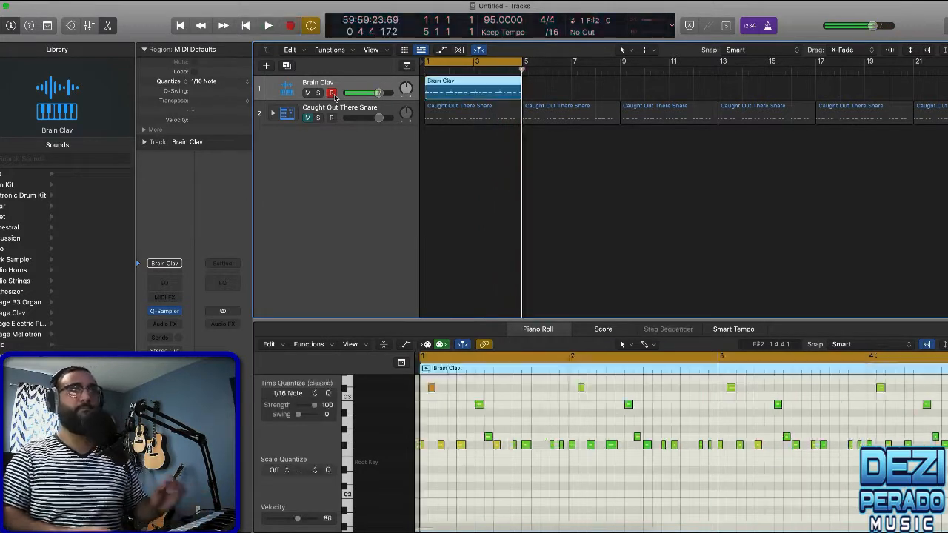
Play back the recorded Brain Clav region and review its notes in the Piano Roll
{"action": "key", "text": "space"}
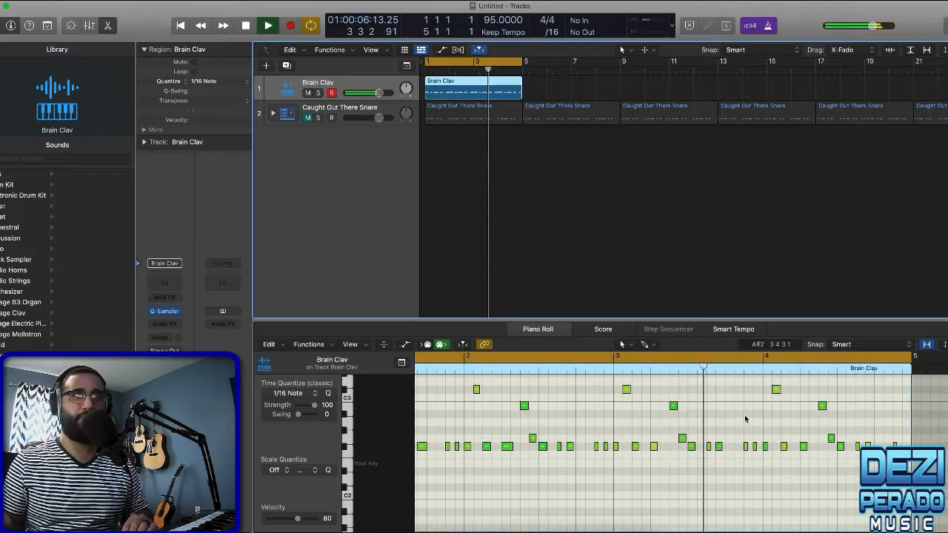
{"action": "scroll", "coordinate": [745, 420], "scroll_direction": "up", "scroll_amount": 3}
{"action": "scroll", "coordinate": [746, 419], "scroll_direction": "down", "scroll_amount": 2}
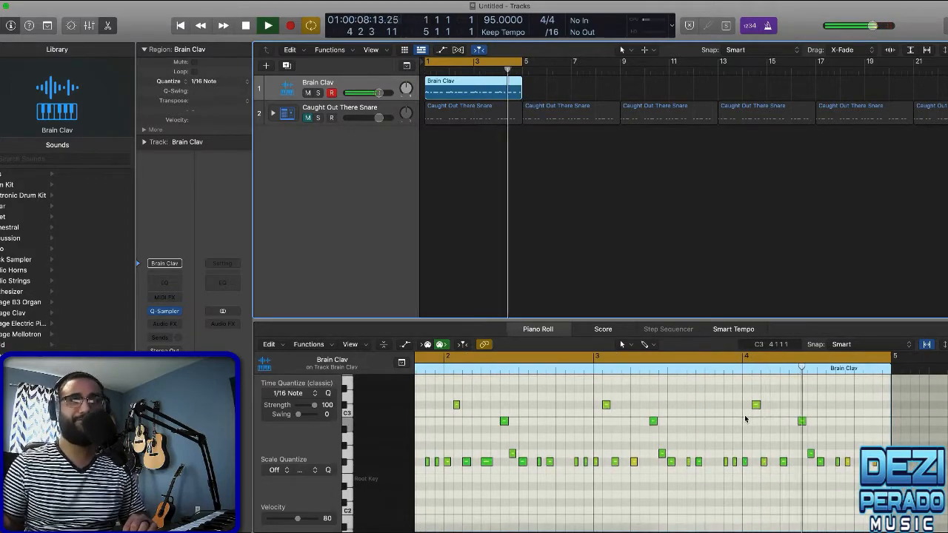
{"action": "key", "text": "space"}
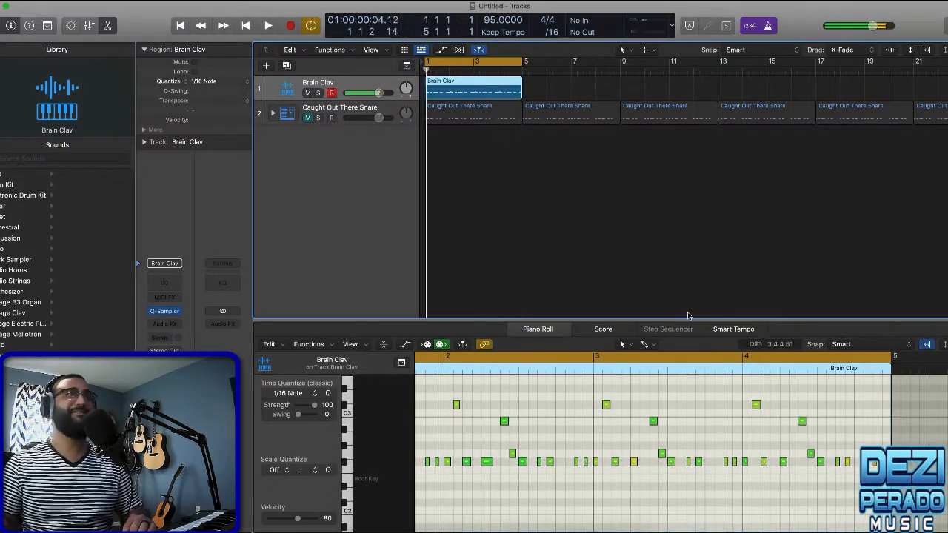
Copy the Brain Clav region to bars 5 and 9, turn off cycle mode, and briefly check playback from bar 1
{"action": "left_click_drag", "start_coordinate": [437, 100], "coordinate": [535, 88]}
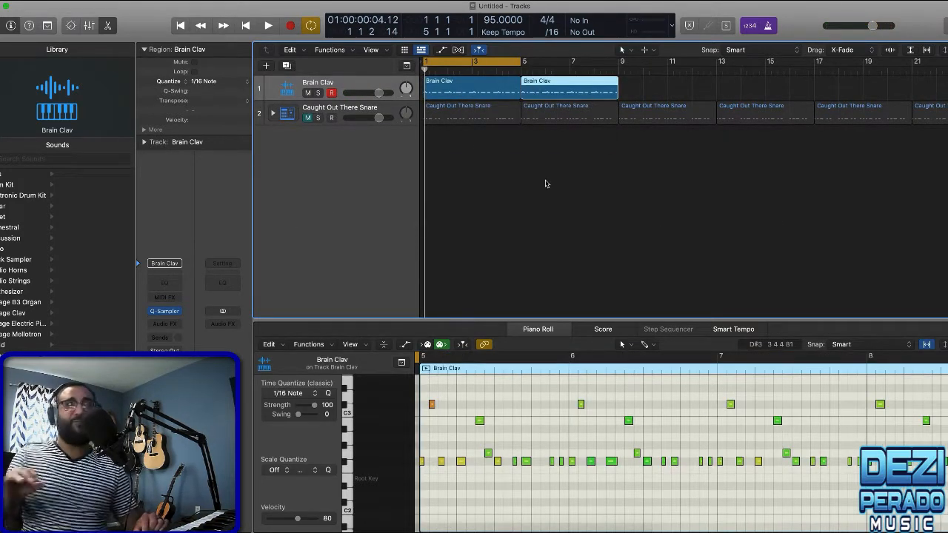
{"action": "left_click_drag", "start_coordinate": [521, 103], "coordinate": [629, 88]}
{"action": "left_click", "coordinate": [495, 66]}
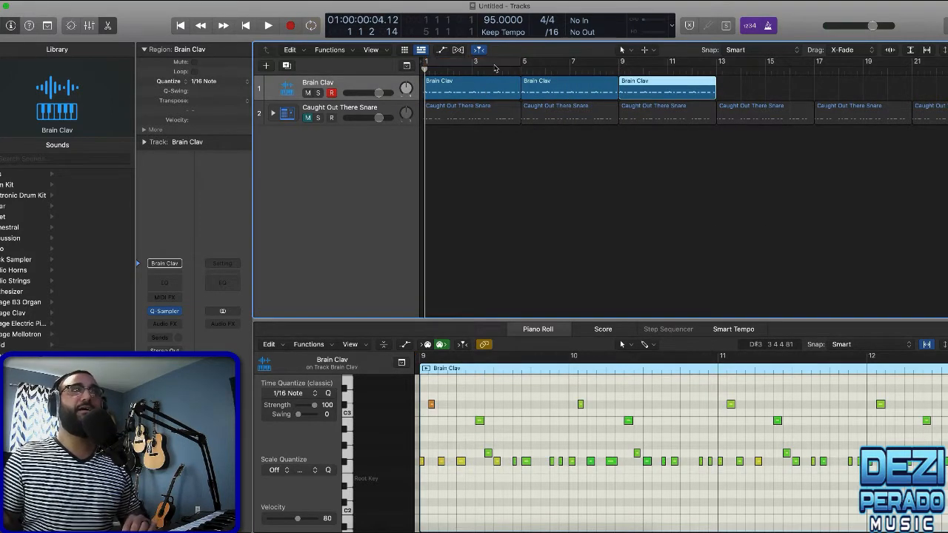
{"action": "key", "text": "space"}
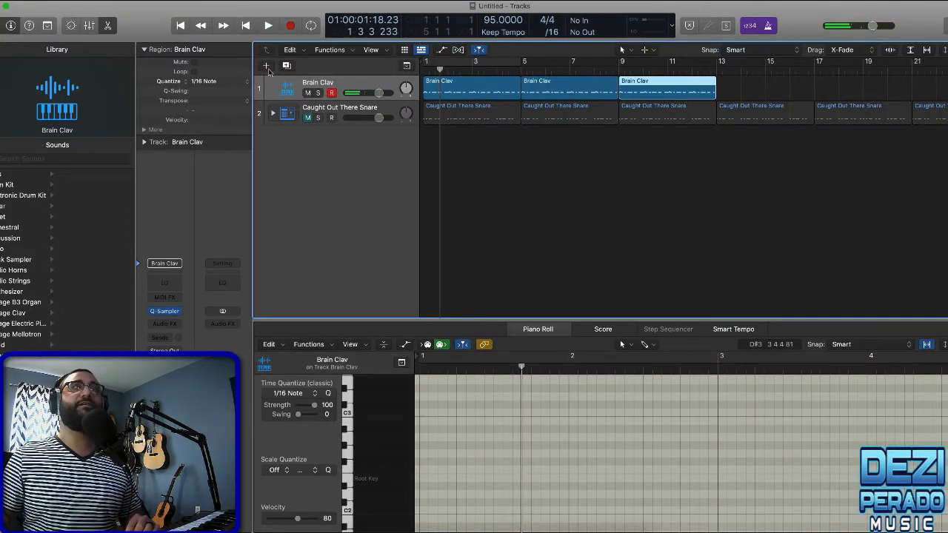
Add one software instrument track with an empty channel strip and record on the Synth Pop Strings track
{"action": "key", "text": "alt+super+n"}
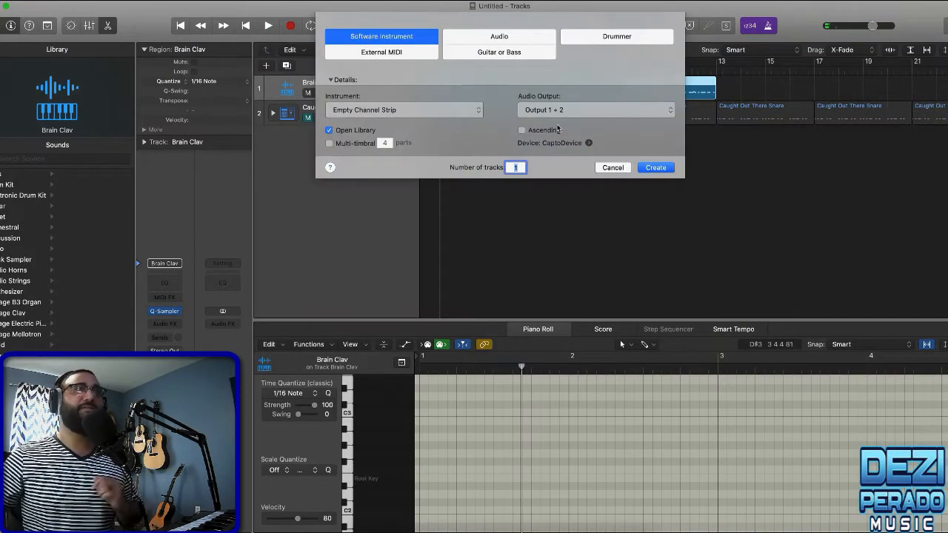
{"action": "left_click", "coordinate": [659, 170]}
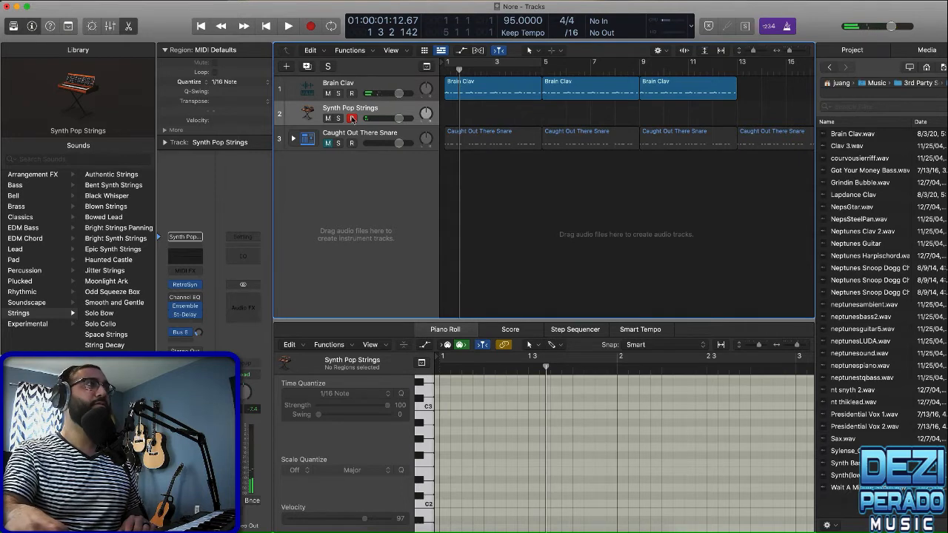
{"action": "key", "text": "r"}
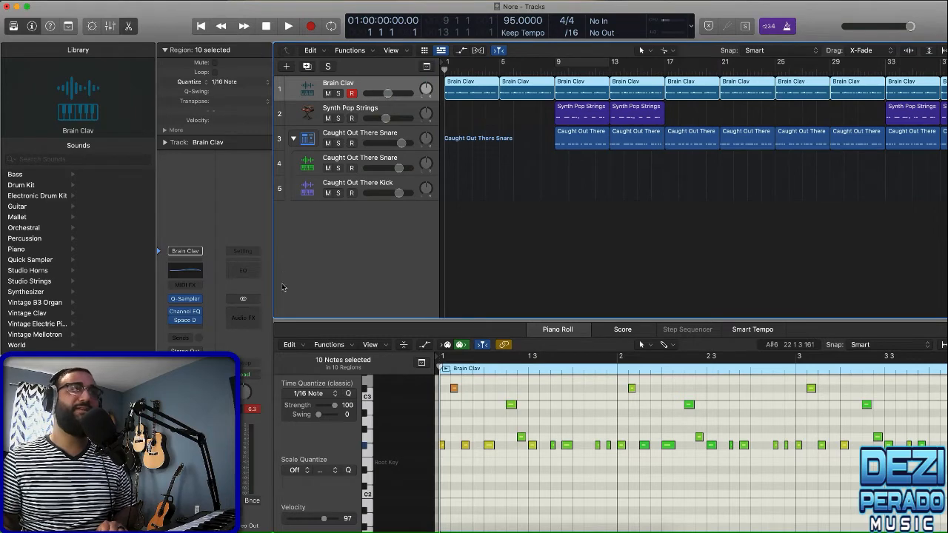
Solo the Brain Clav track, listen to it from bar 1, and unsolo it
{"action": "left_click", "coordinate": [338, 94]}
{"action": "key", "text": "space"}
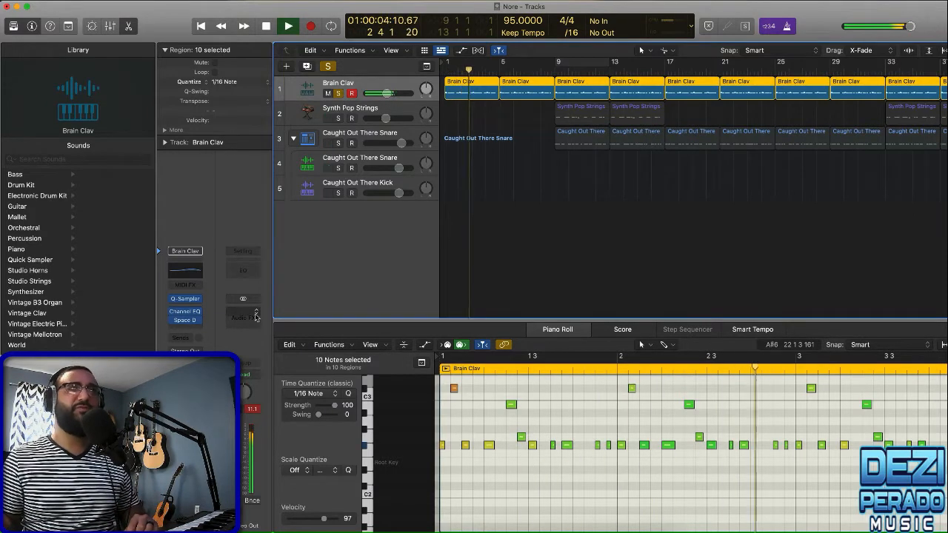
{"action": "key", "text": "space"}
{"action": "left_click", "coordinate": [338, 93]}
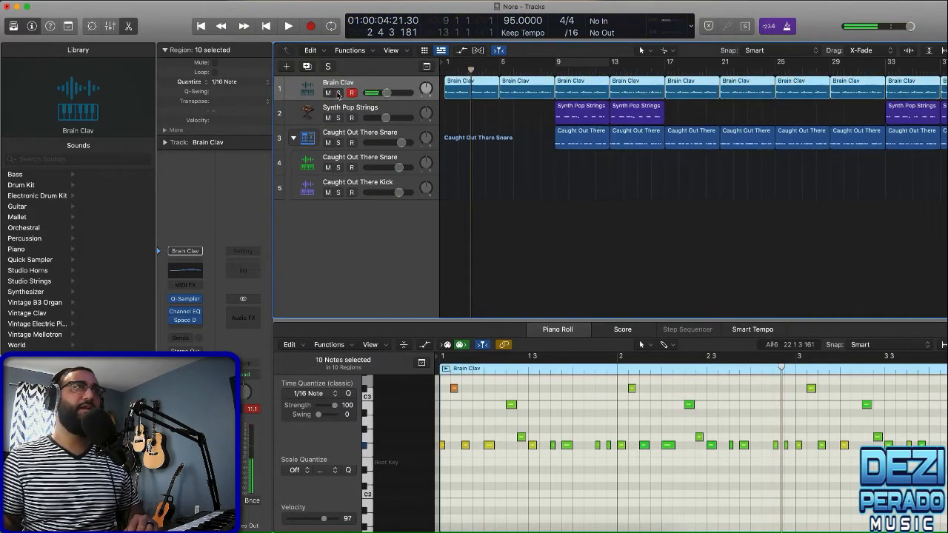
Play the song from the start, clear the region selection, and set a cycle range from bar 10 past bar 33
{"action": "left_click", "coordinate": [201, 26]}
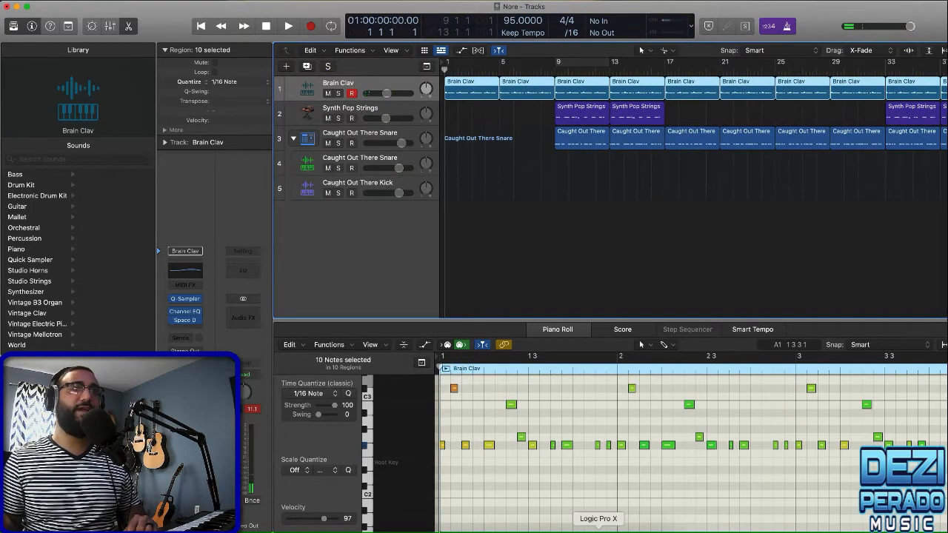
{"action": "key", "text": "space"}
{"action": "left_click", "coordinate": [426, 530]}
{"action": "left_click", "coordinate": [646, 270]}
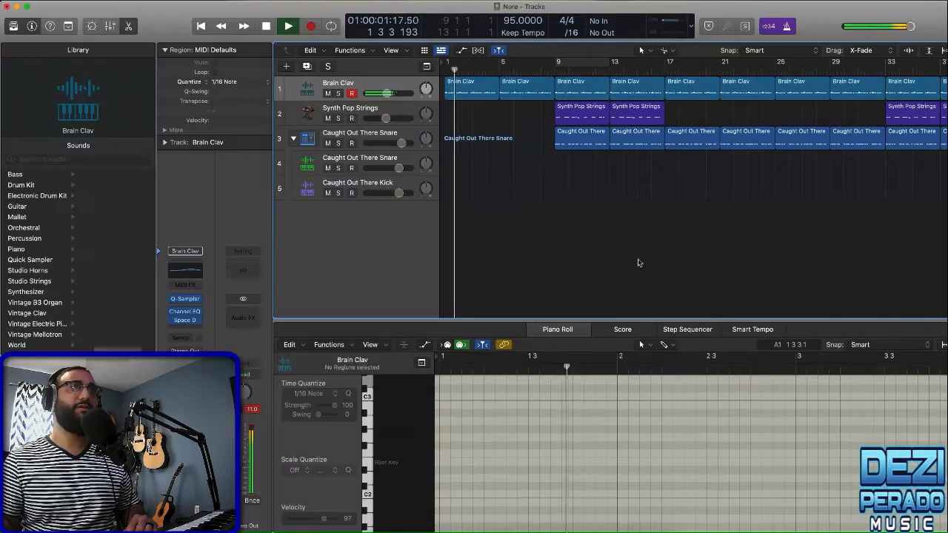
{"action": "left_click_drag", "start_coordinate": [569, 61], "coordinate": [947, 62]}
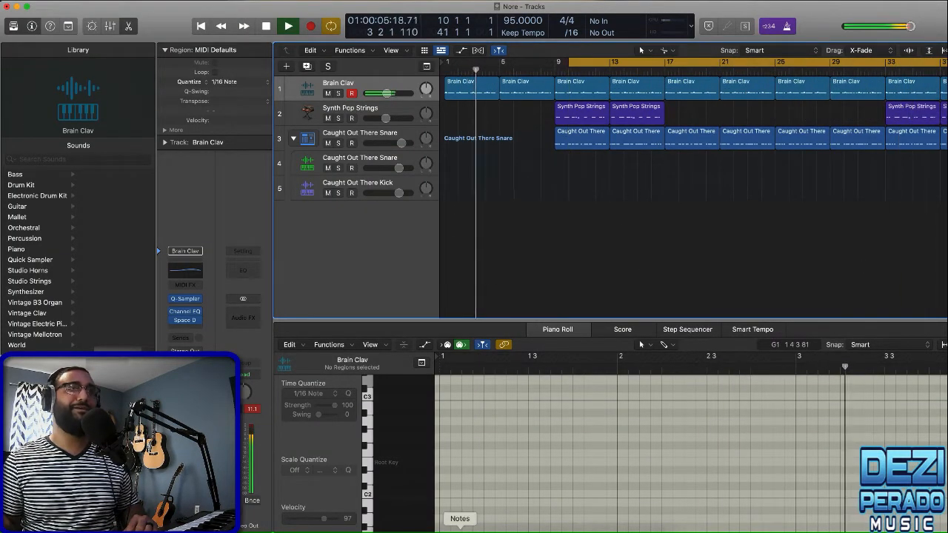
Switch to the Superthug lyrics in Google Chrome, narrow that window, and move the cycle start in Logic Pro to bar 9
{"action": "left_click", "coordinate": [426, 528]}
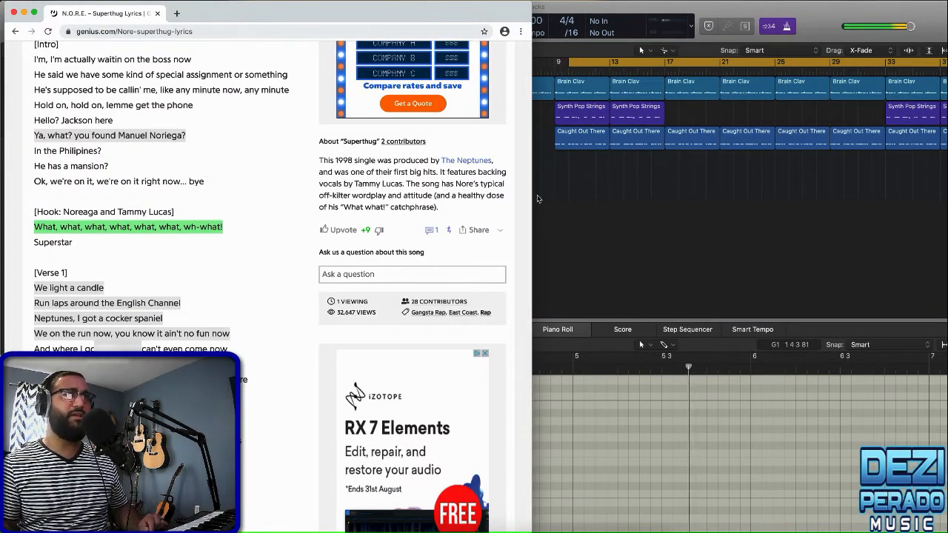
{"action": "left_click_drag", "start_coordinate": [531, 196], "coordinate": [491, 197]}
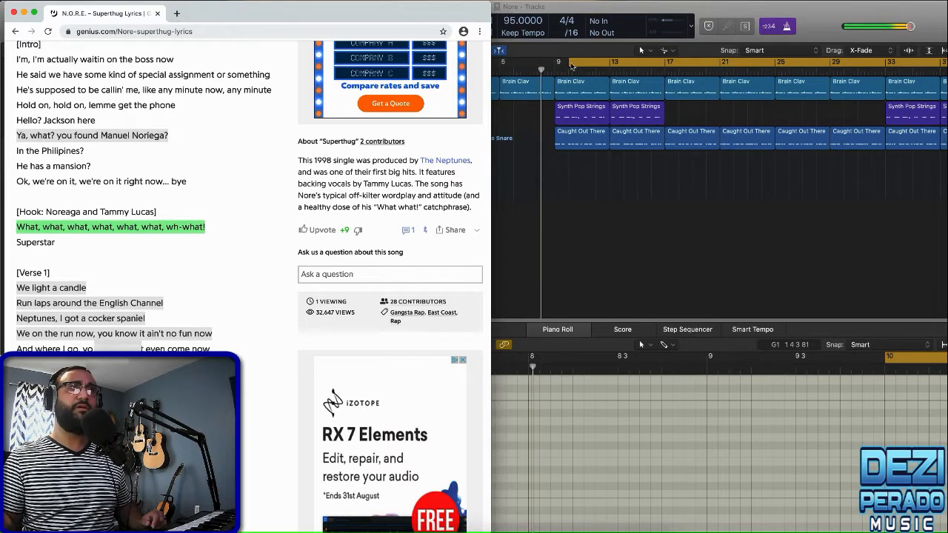
{"action": "left_click", "coordinate": [570, 67]}
{"action": "left_click", "coordinate": [571, 67]}
{"action": "left_click_drag", "start_coordinate": [571, 67], "coordinate": [558, 64]}
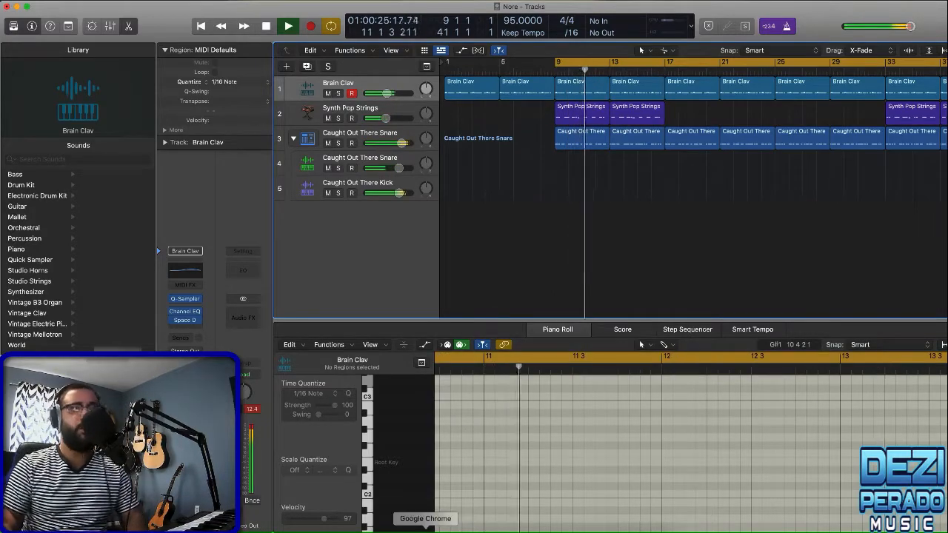
Switch to Google Chrome and read the Superthug hook and first verse while the beat plays
{"action": "left_click", "coordinate": [425, 529]}
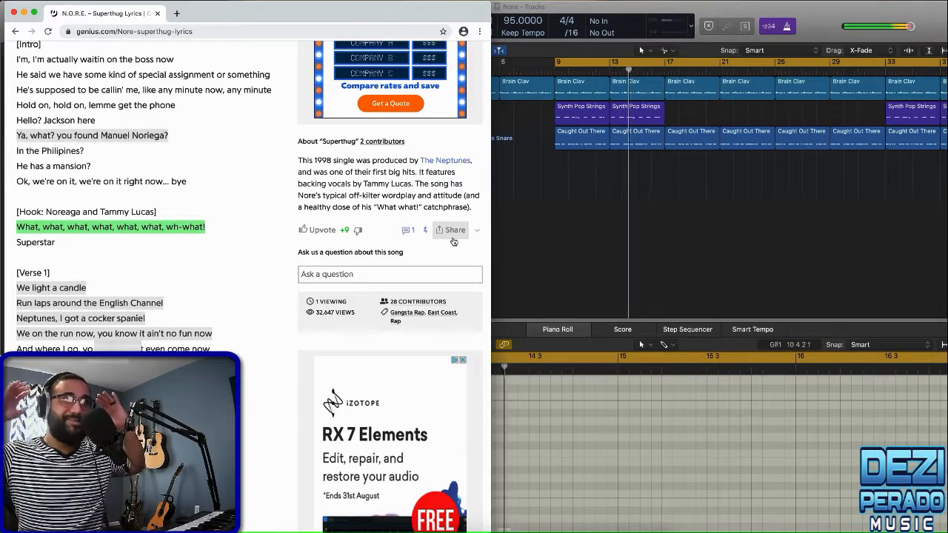
{"action": "scroll", "coordinate": [453, 242], "scroll_direction": "down", "scroll_amount": 3}
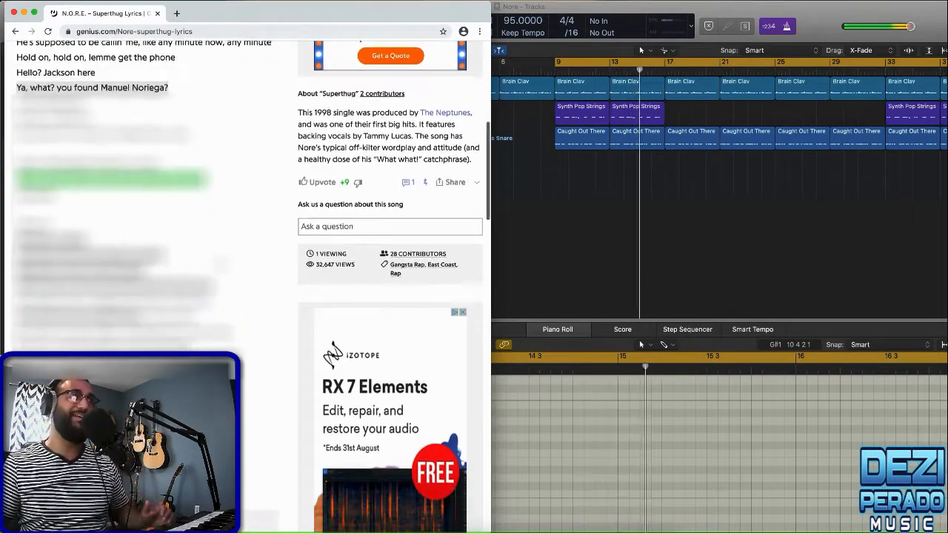
{"action": "scroll", "coordinate": [370, 281], "scroll_direction": "down", "scroll_amount": 2}
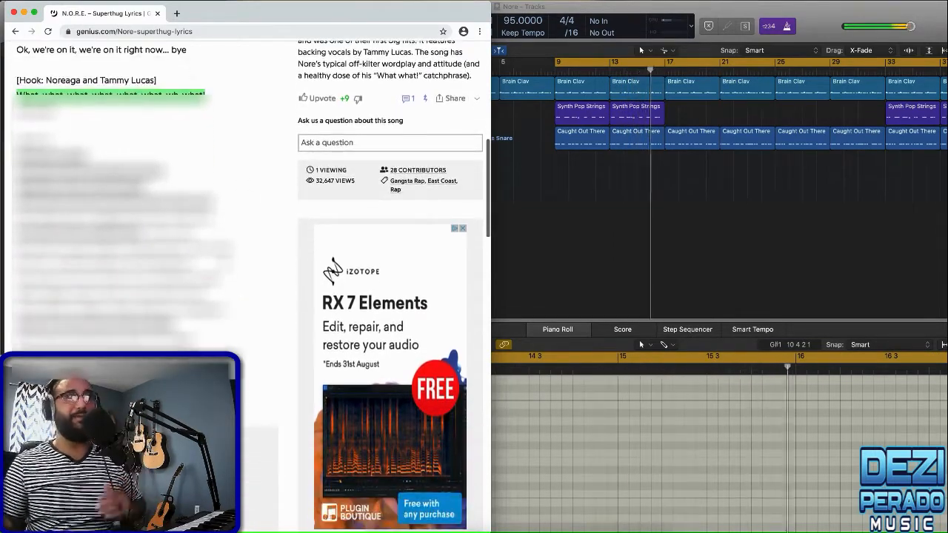
{"action": "scroll", "coordinate": [370, 282], "scroll_direction": "down", "scroll_amount": 1}
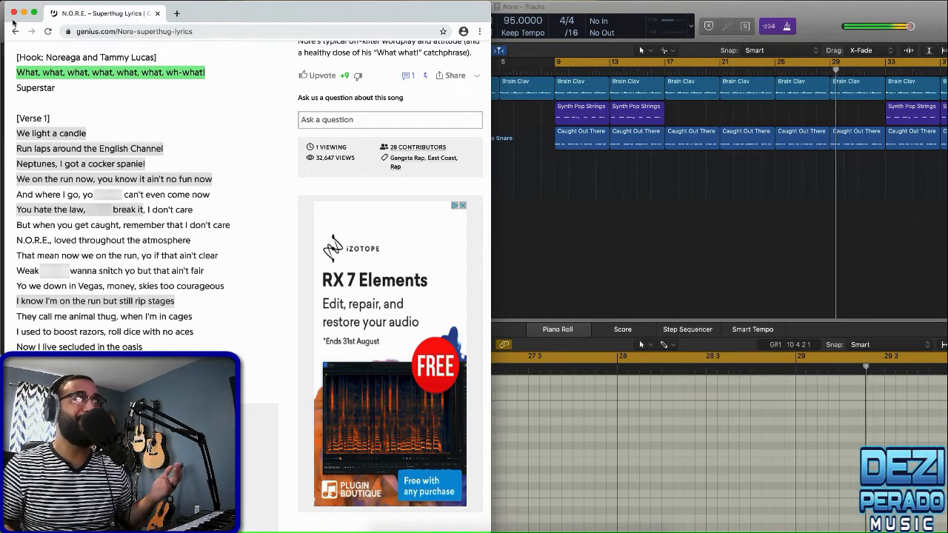
Close the lyrics window and stop the playback in Logic Pro
{"action": "left_click", "coordinate": [14, 12]}
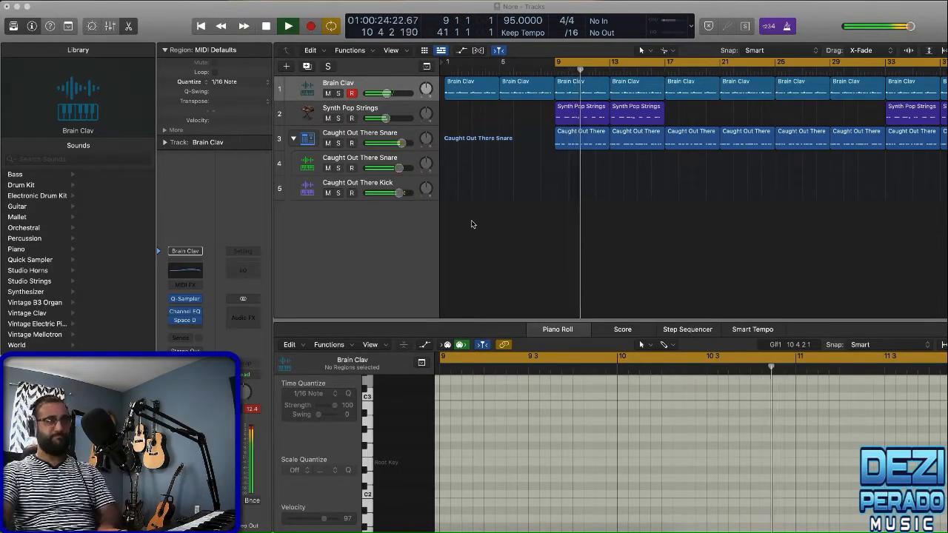
{"action": "left_click", "coordinate": [538, 246]}
{"action": "key", "text": "space"}
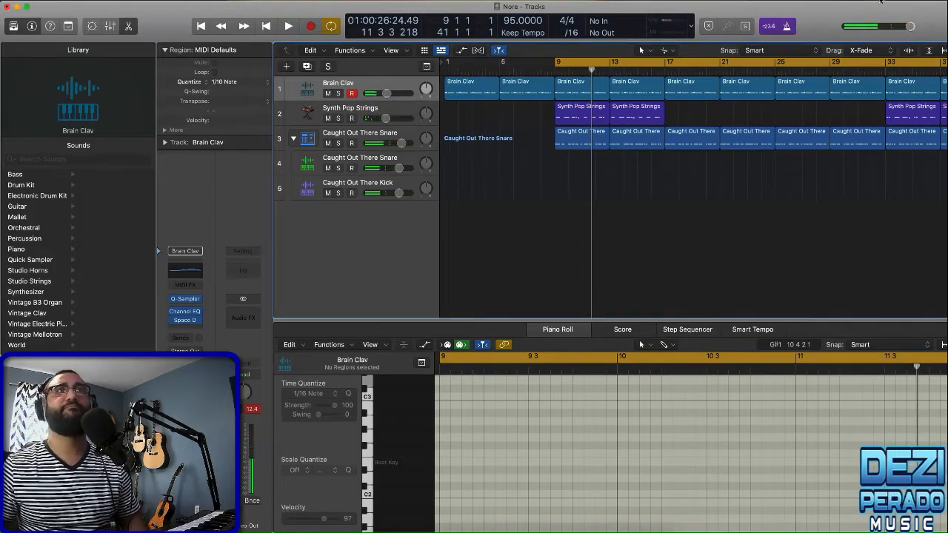